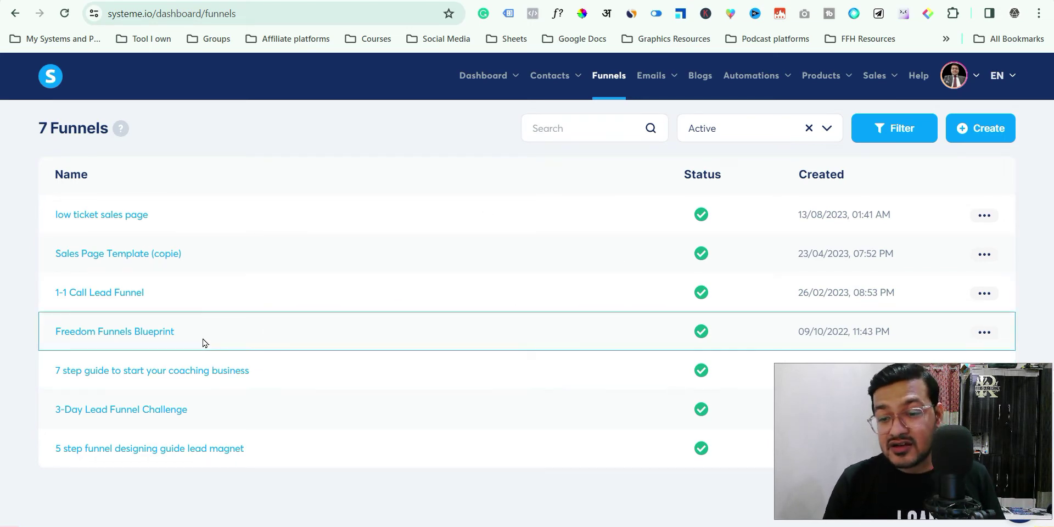
Step: Open the Freedom Funnels Blueprint funnel from the list of funnels
click(165, 332)
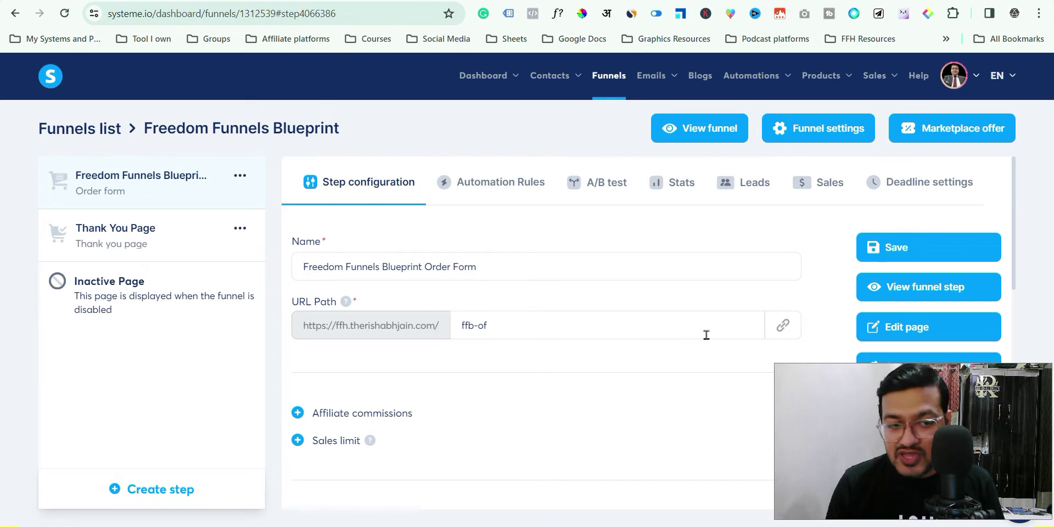
scroll(312, 257, down, 1)
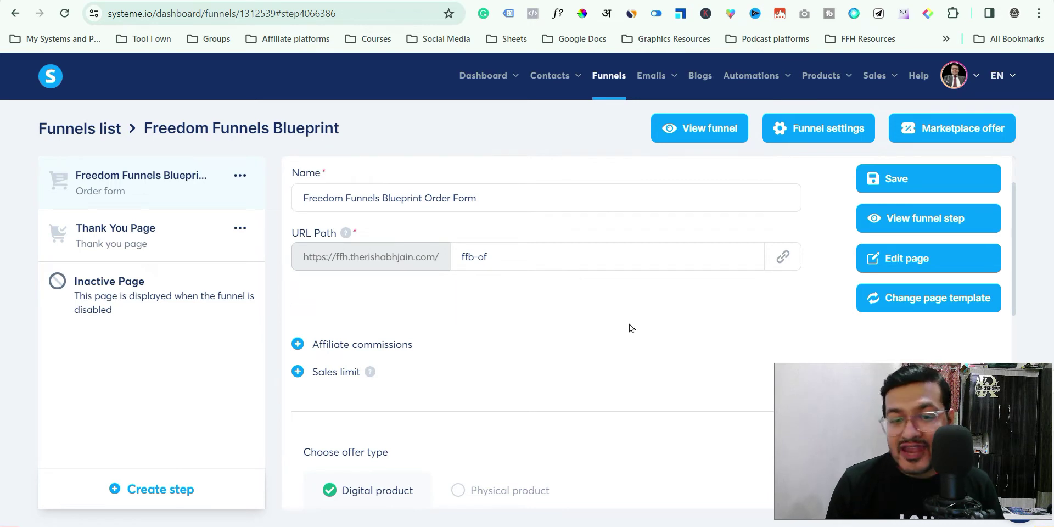
scroll(630, 327, down, 1)
scroll(631, 328, up, 1)
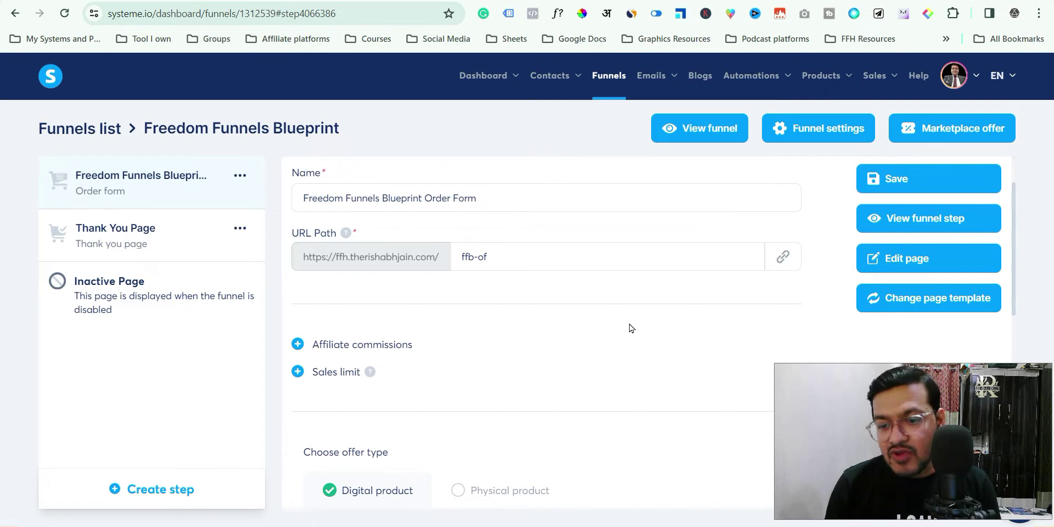
scroll(629, 328, down, 1)
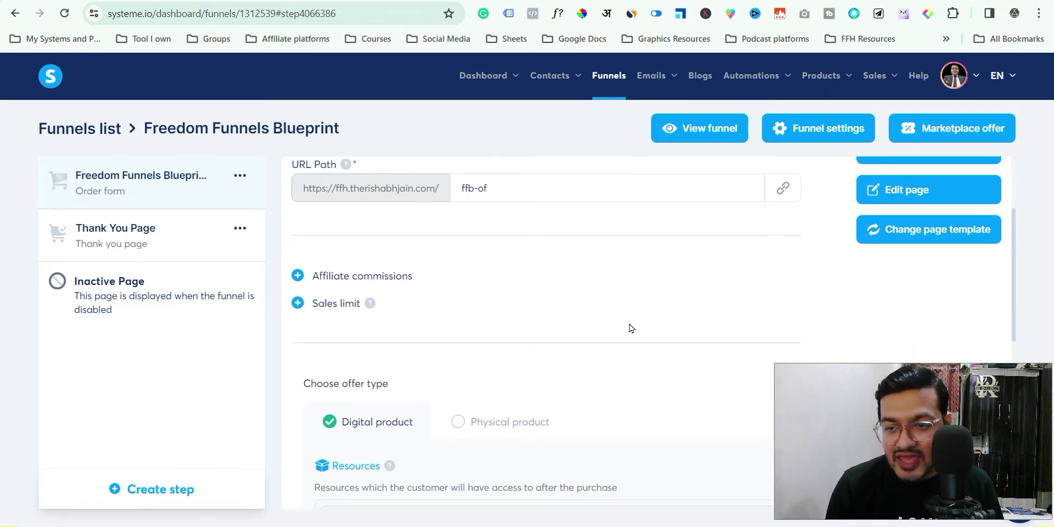
Step: Open the order form page in the editor and scroll the Elements panel down to Payment
click(905, 181)
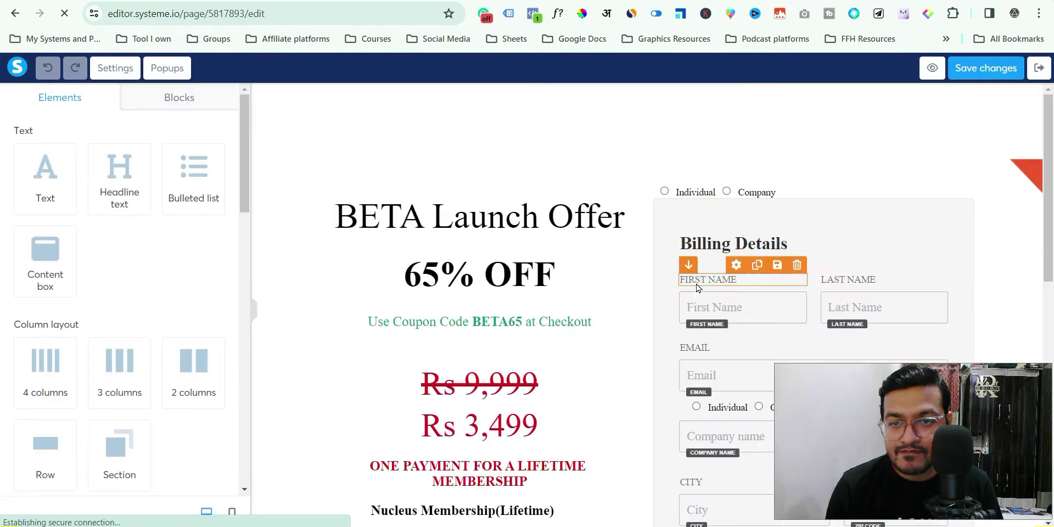
scroll(601, 274, down, 5)
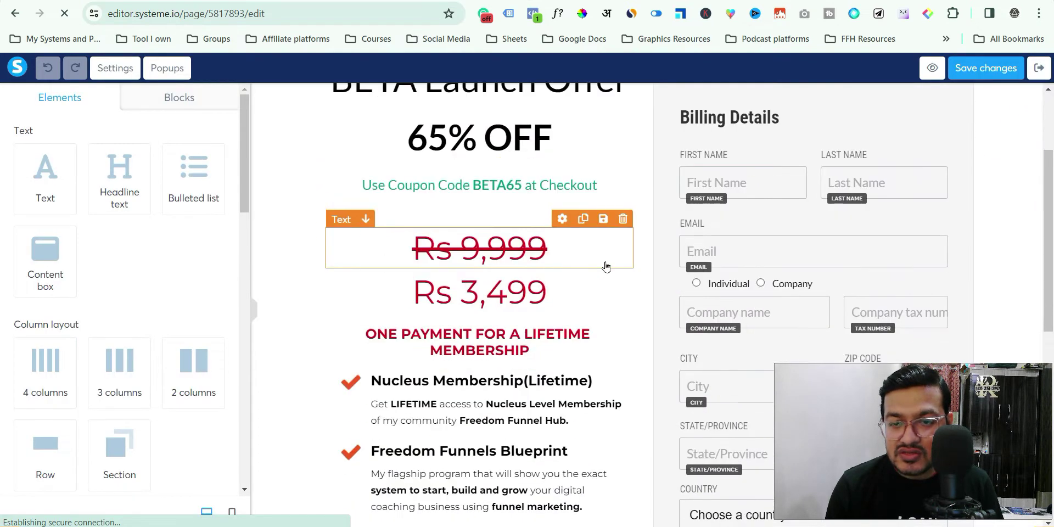
scroll(605, 266, down, 1)
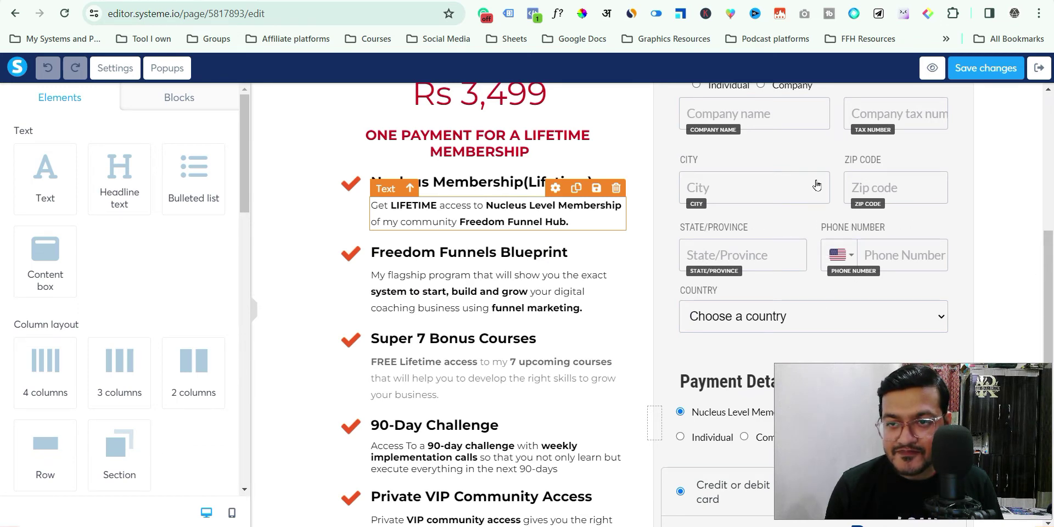
scroll(772, 327, down, 2)
scroll(775, 297, down, 2)
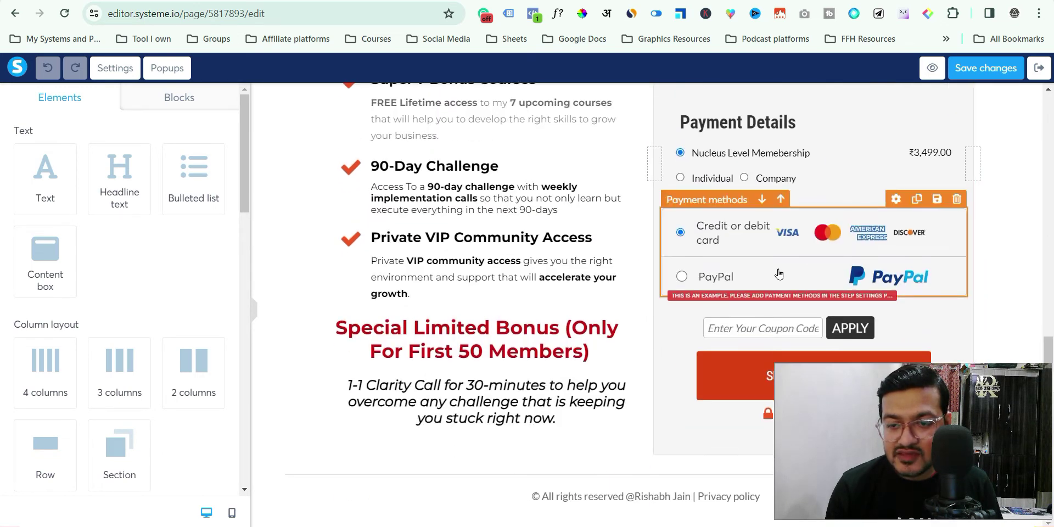
scroll(777, 281, up, 7)
scroll(767, 241, down, 5)
scroll(764, 251, down, 3)
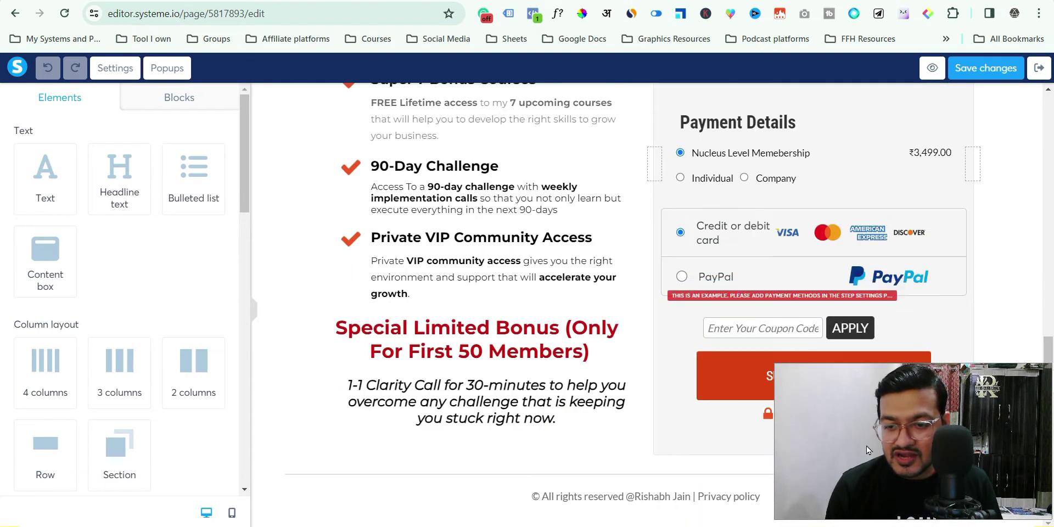
drag(193, 365, 502, 451)
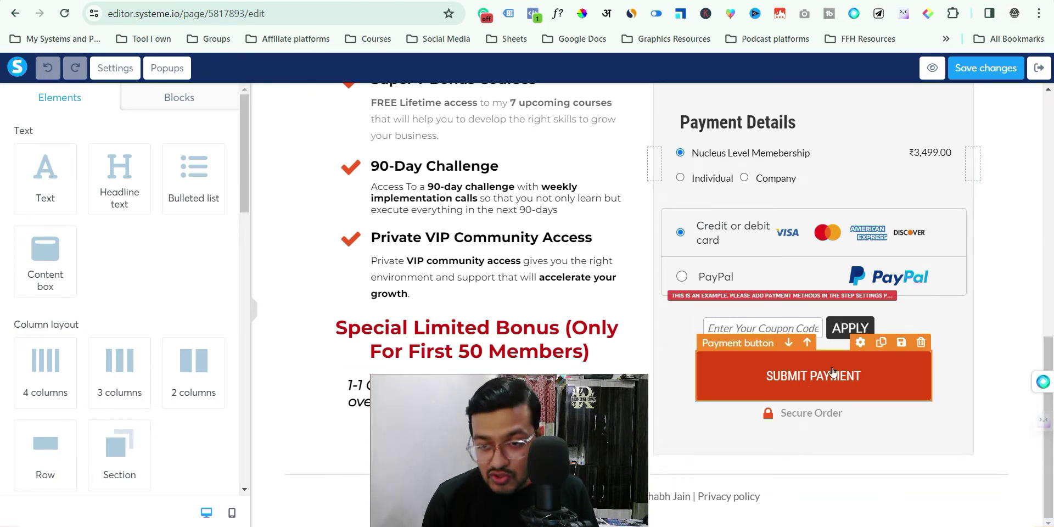
scroll(832, 369, up, 10)
scroll(832, 368, down, 5)
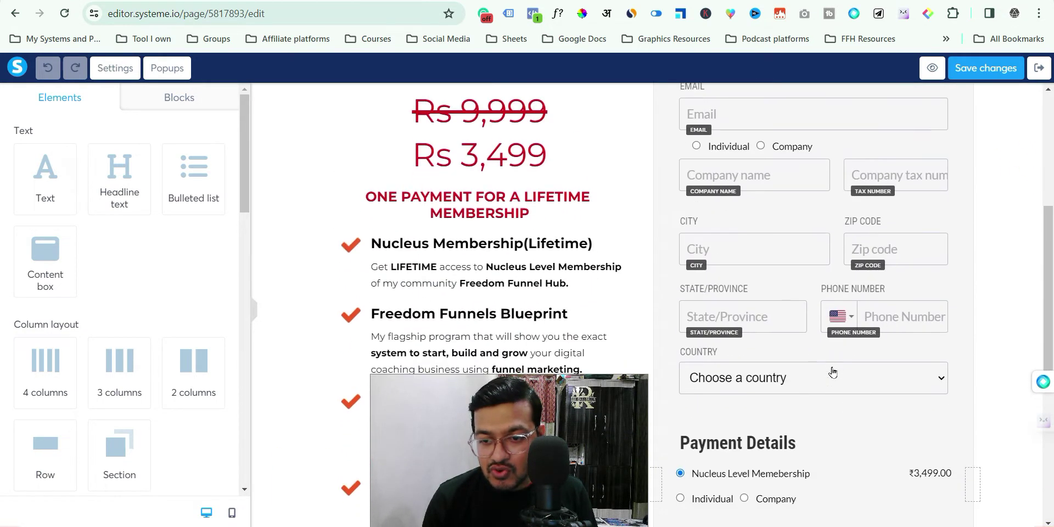
scroll(832, 372, down, 4)
scroll(832, 371, up, 4)
scroll(832, 372, down, 4)
scroll(203, 231, down, 1)
scroll(203, 229, down, 5)
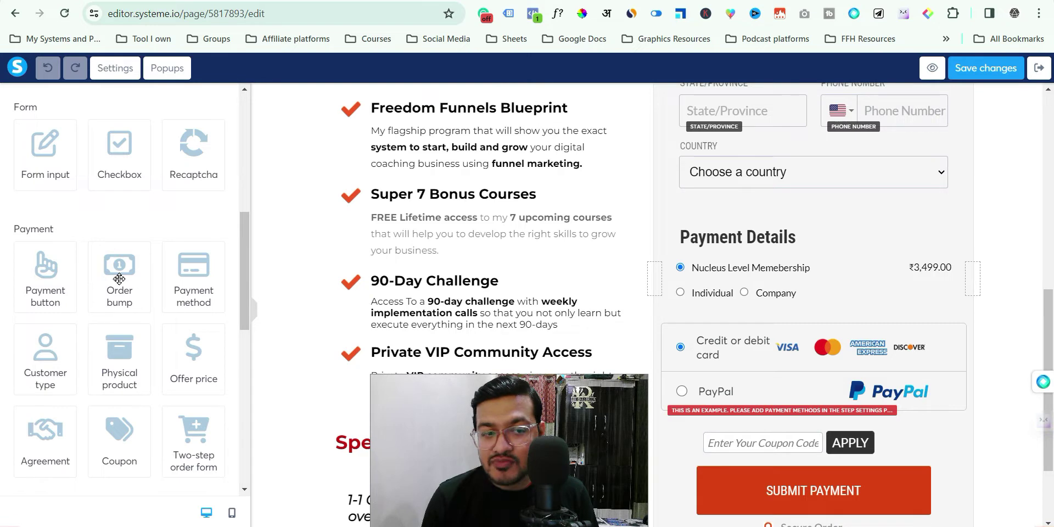
Step: Place an Order bump element just below Payment Details and select it
drag(119, 279, 834, 332)
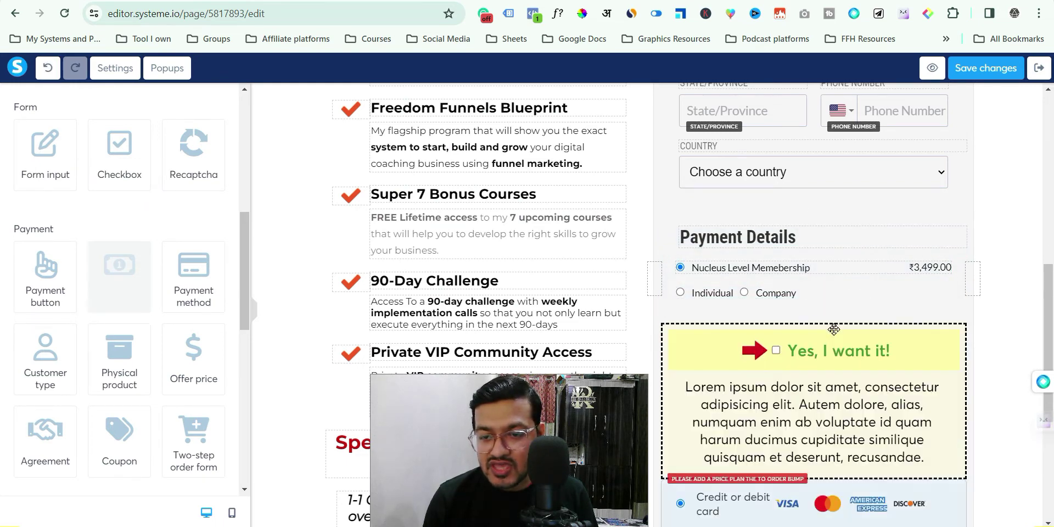
scroll(839, 322, down, 3)
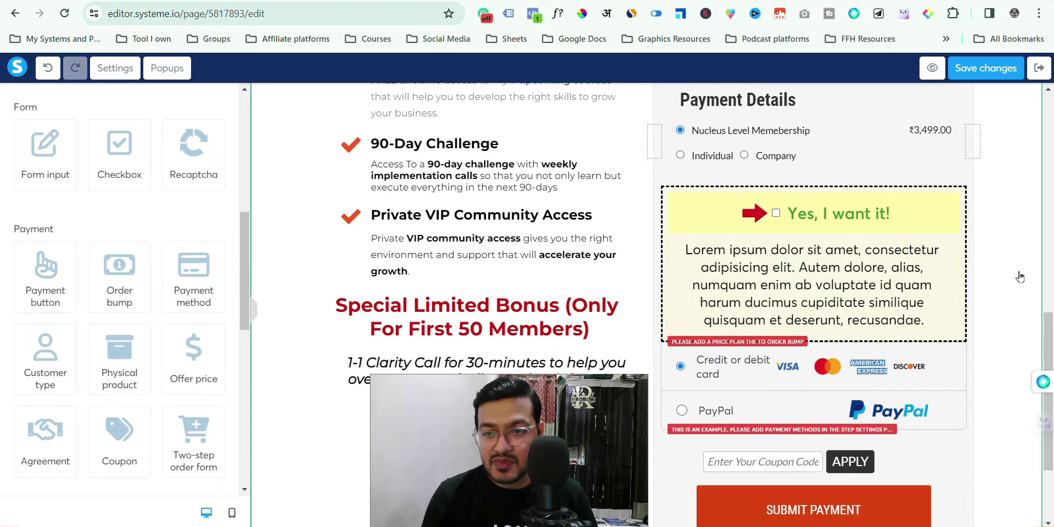
scroll(1019, 272, up, 1)
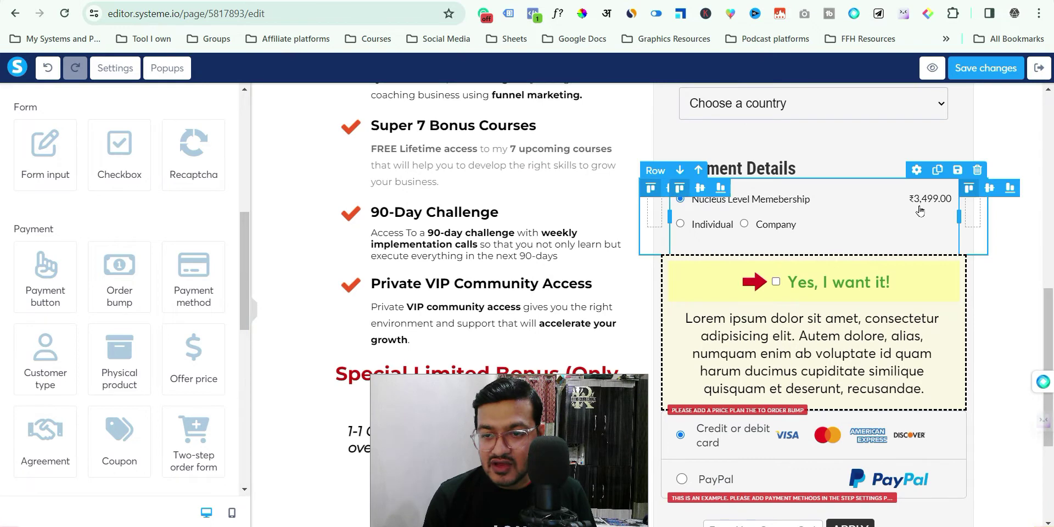
scroll(823, 236, down, 1)
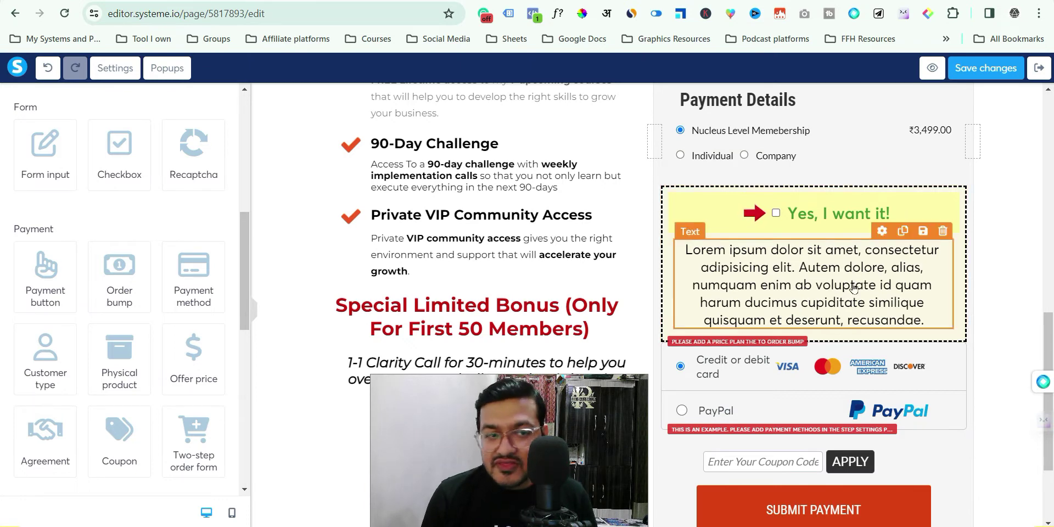
click(900, 221)
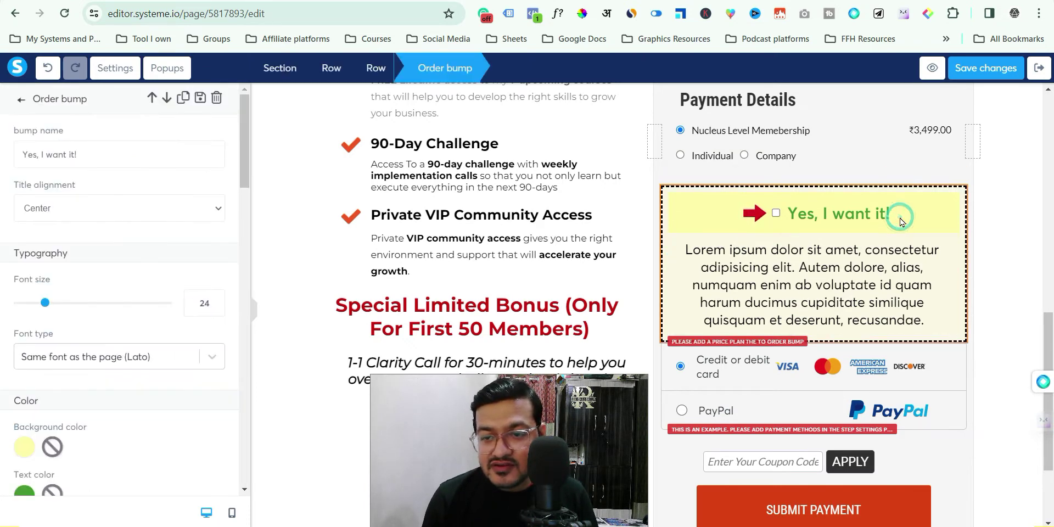
Step: Change the order bump's title from 'Yes, I want it!' to 'Yes, Give it to me'
click(898, 218)
click(888, 220)
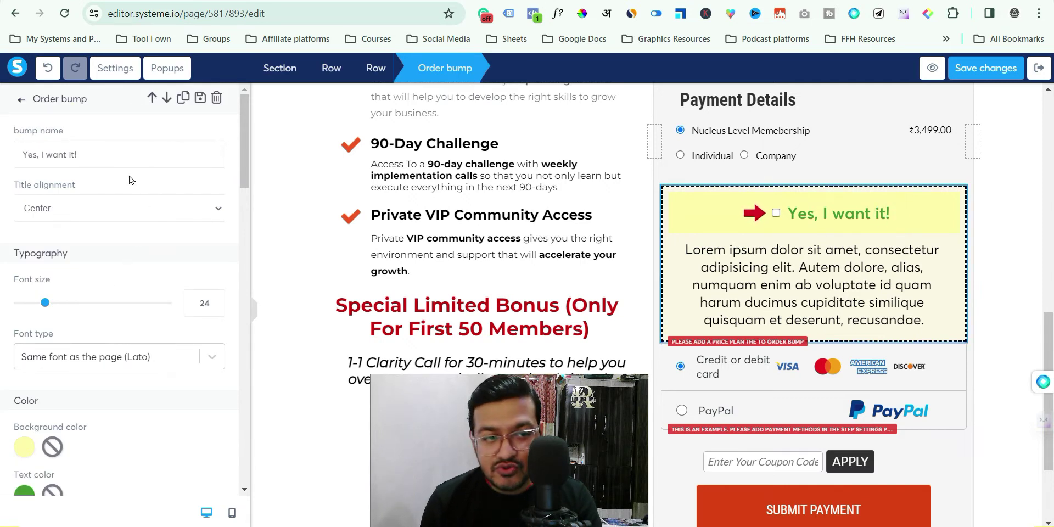
click(117, 153)
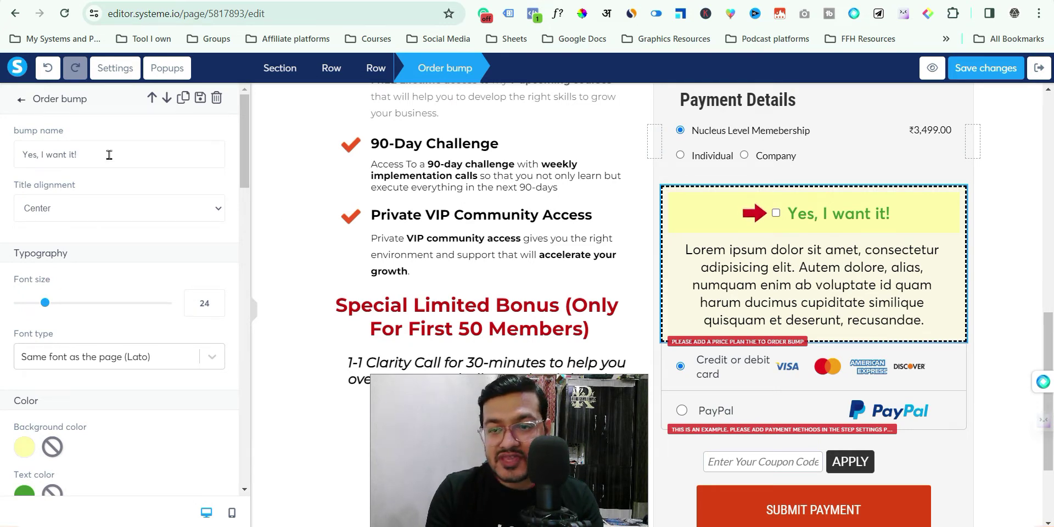
key(BackSpace)
key(BackSpace)
key(BackSpace)
key(BackSpace)
key(BackSpace)
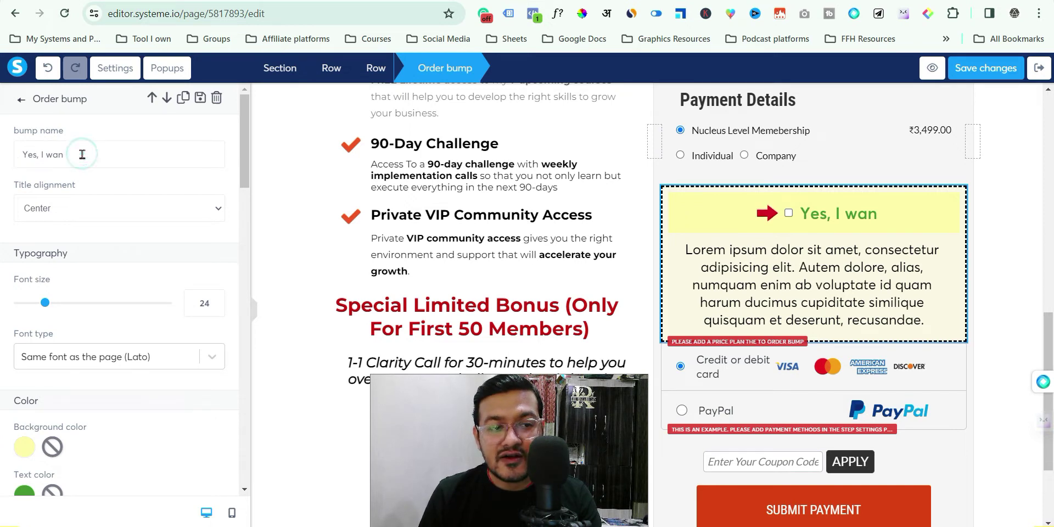
click(890, 198)
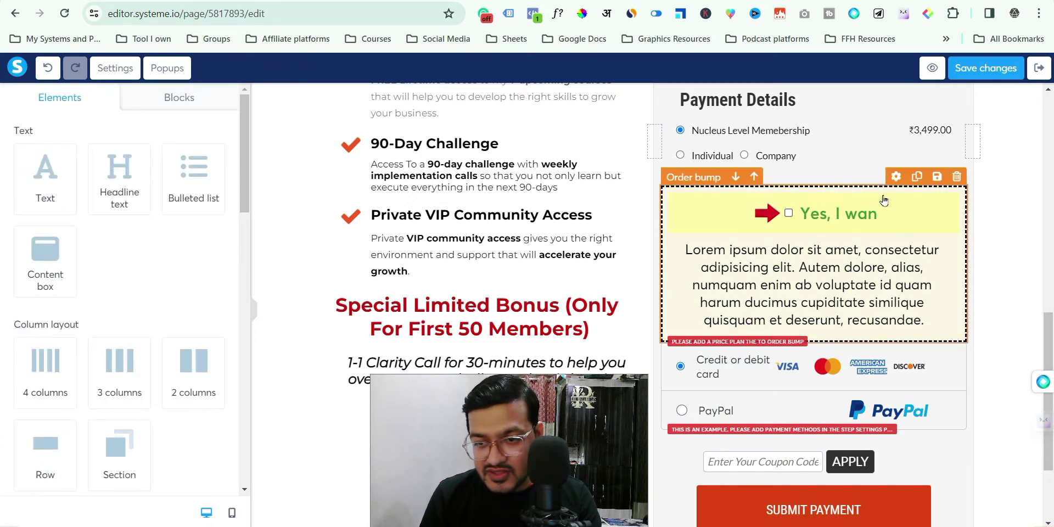
click(894, 176)
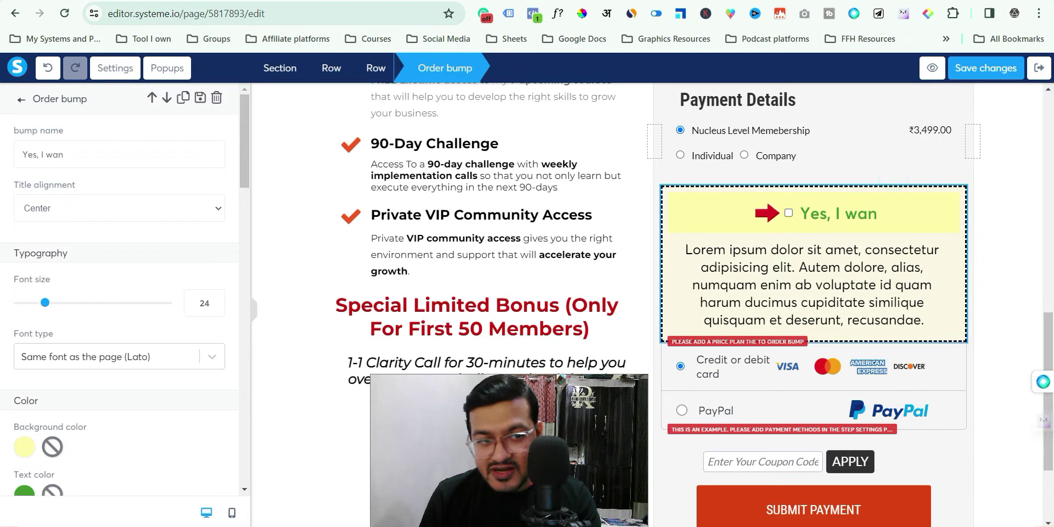
click(95, 160)
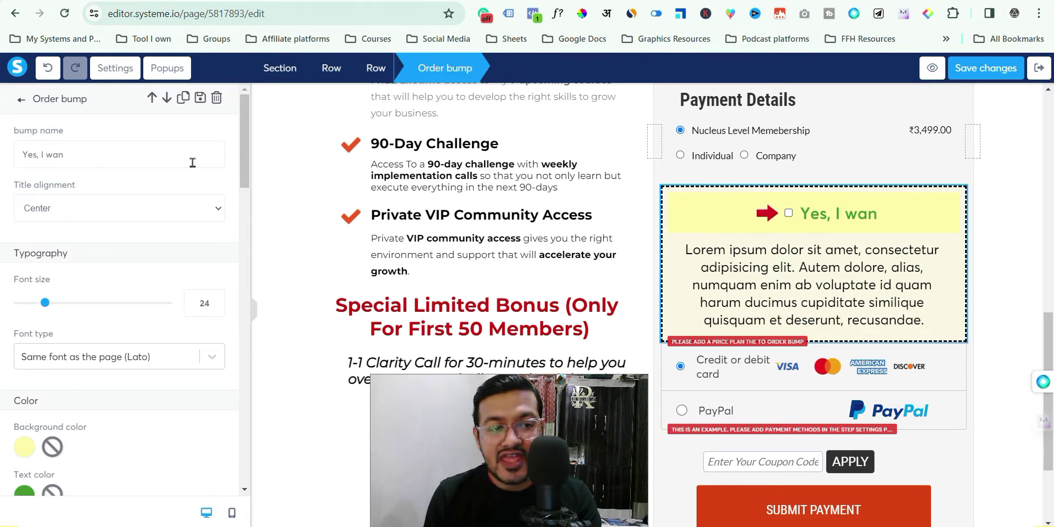
key(BackSpace)
key(BackSpace)
key(BackSpace)
key(BackSpace)
key(BackSpace)
key(BackSpace)
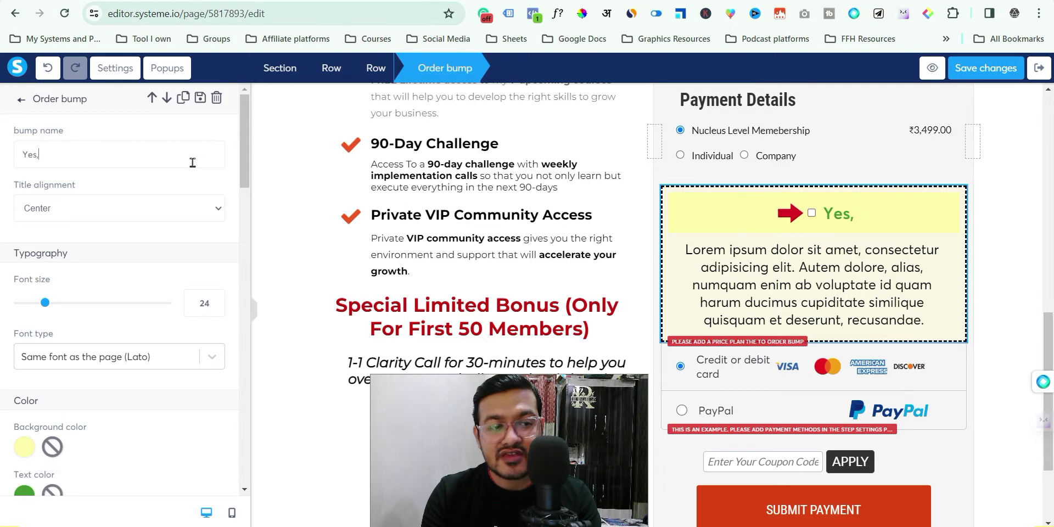
key(BackSpace)
key(BackSpace)
key(BackSpace)
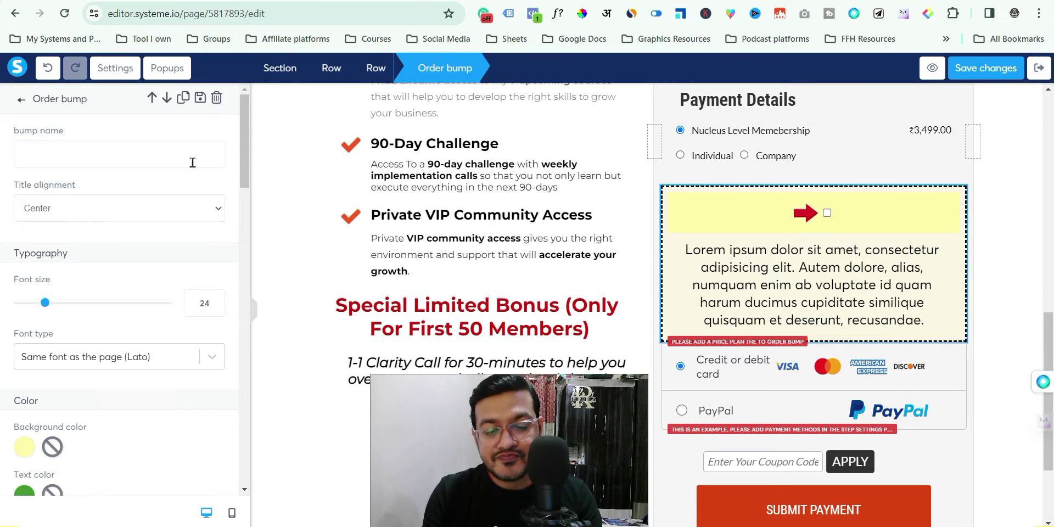
text(es)
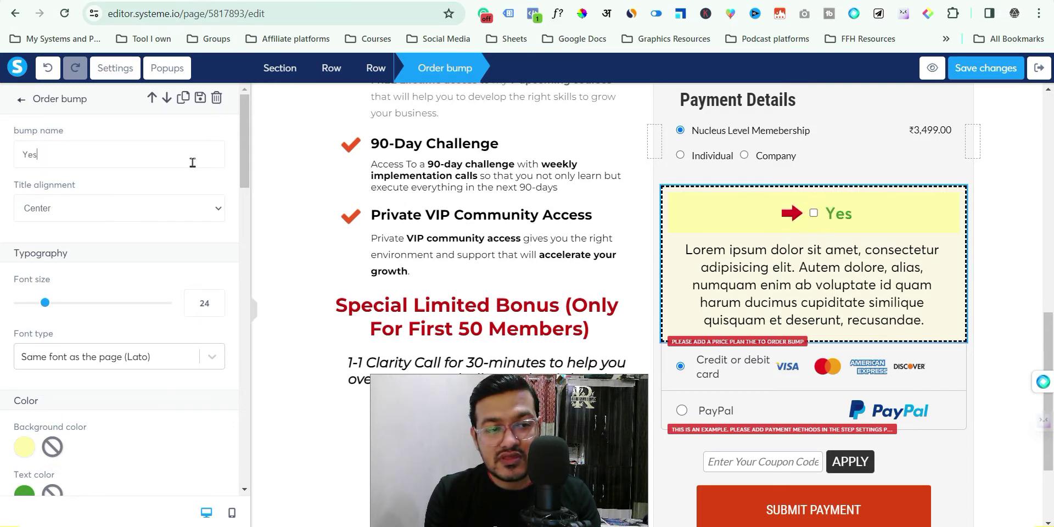
text(, Give IT)
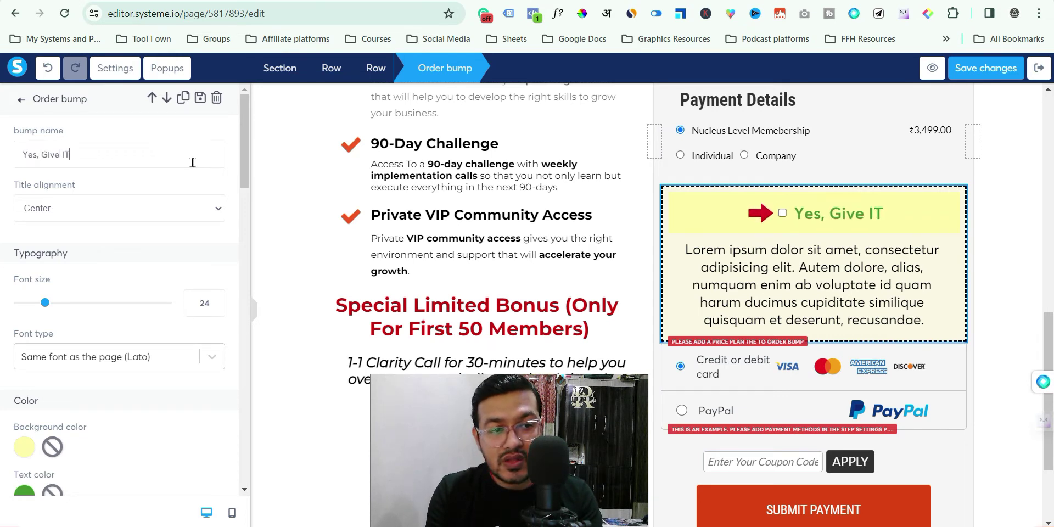
key(BackSpace)
key(BackSpace)
text(it to me)
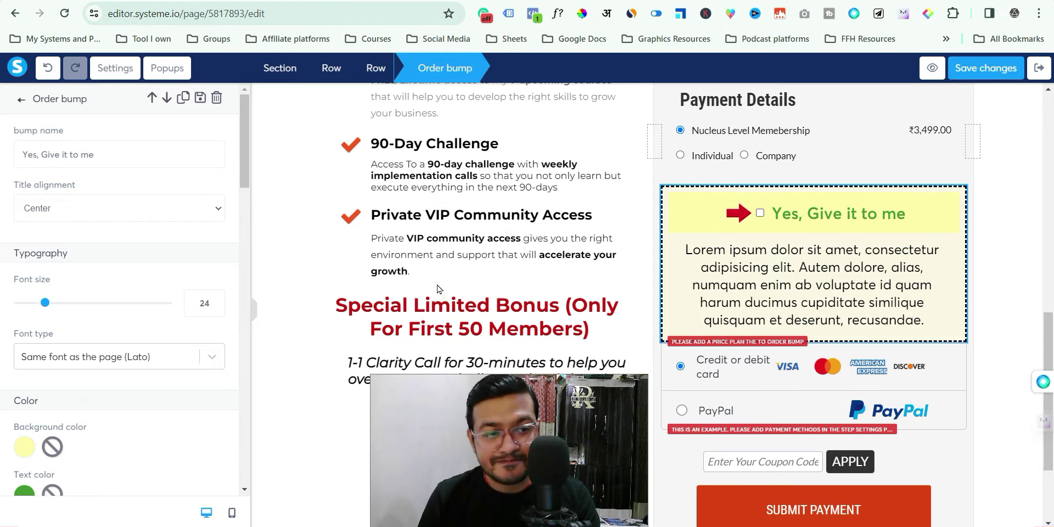
click(833, 280)
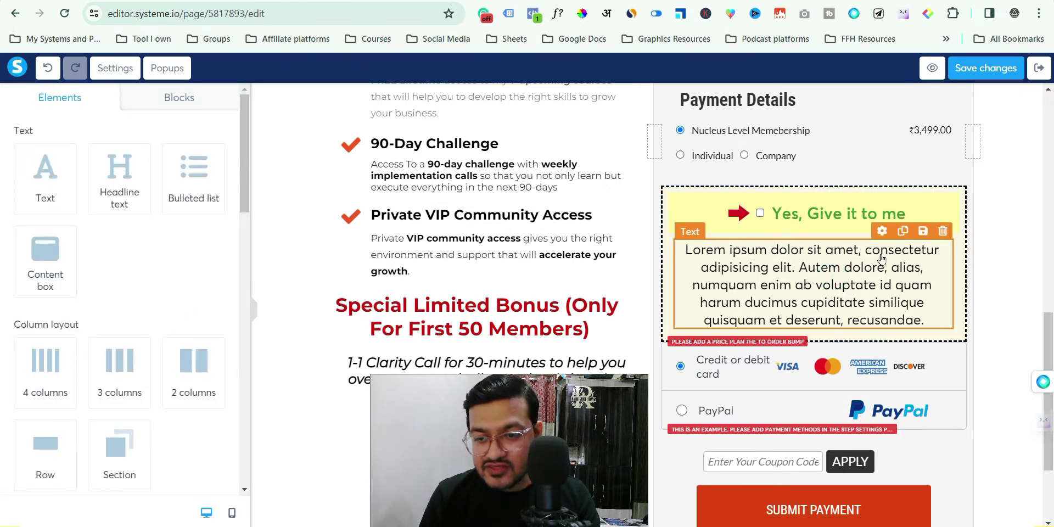
Step: Clear the Lorem ipsum placeholder from the order bump's description text
click(882, 231)
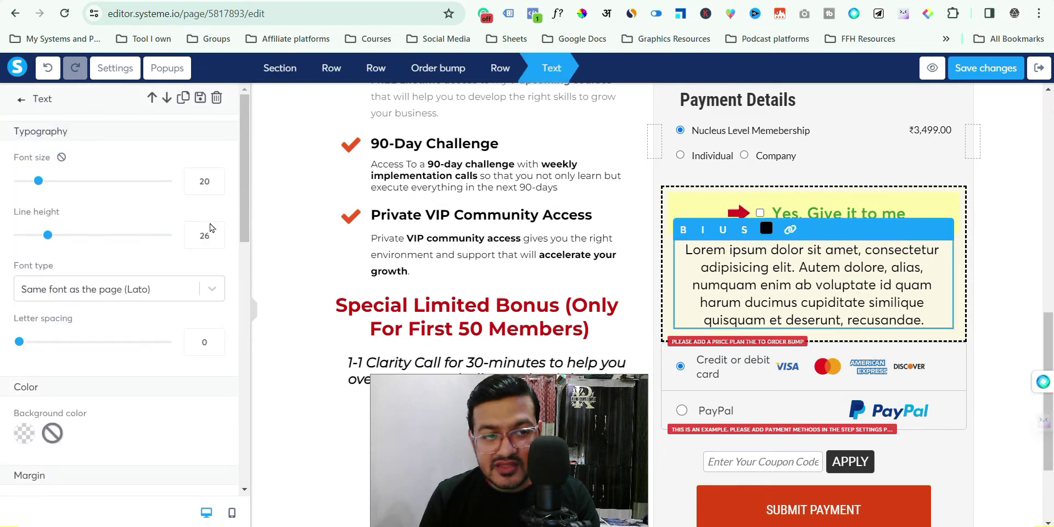
scroll(80, 235, down, 4)
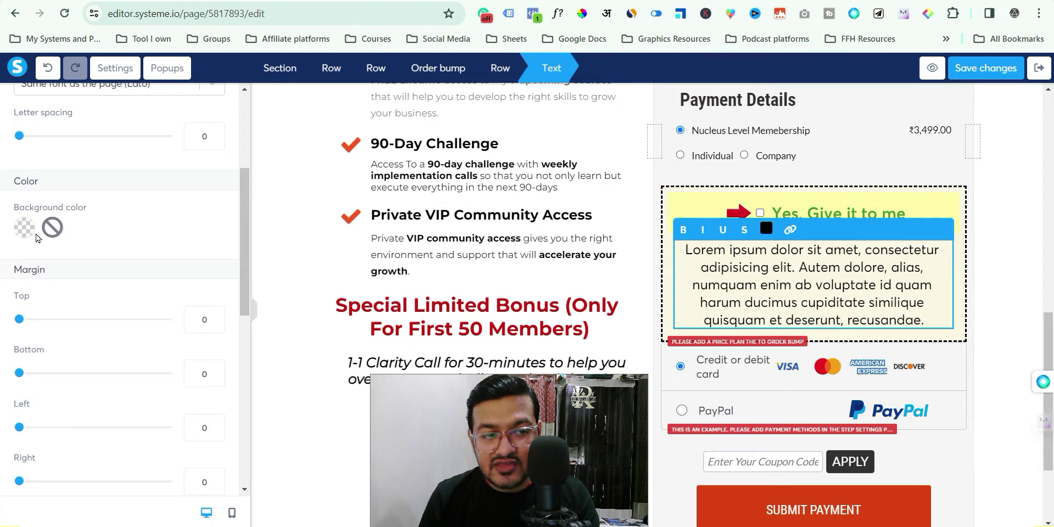
scroll(53, 236, up, 3)
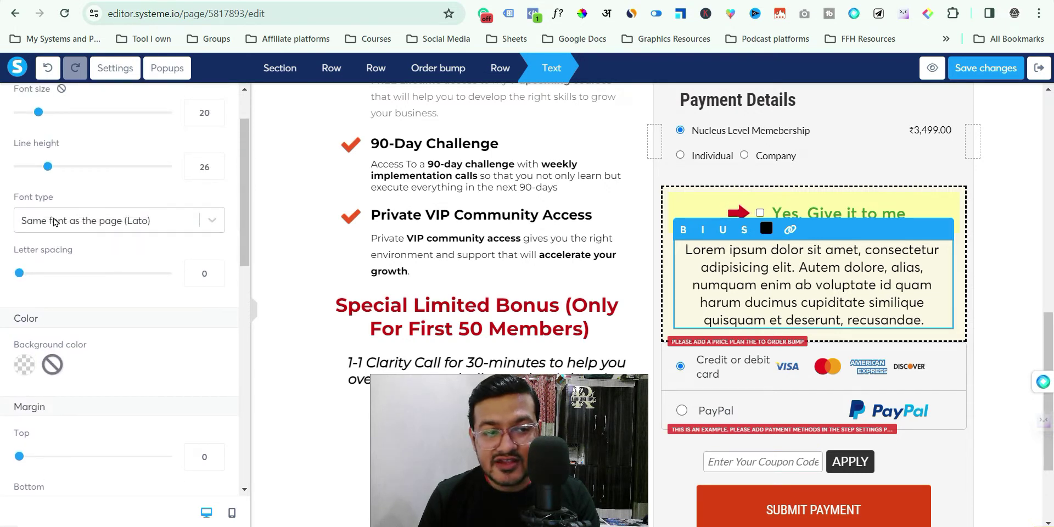
scroll(30, 225, up, 2)
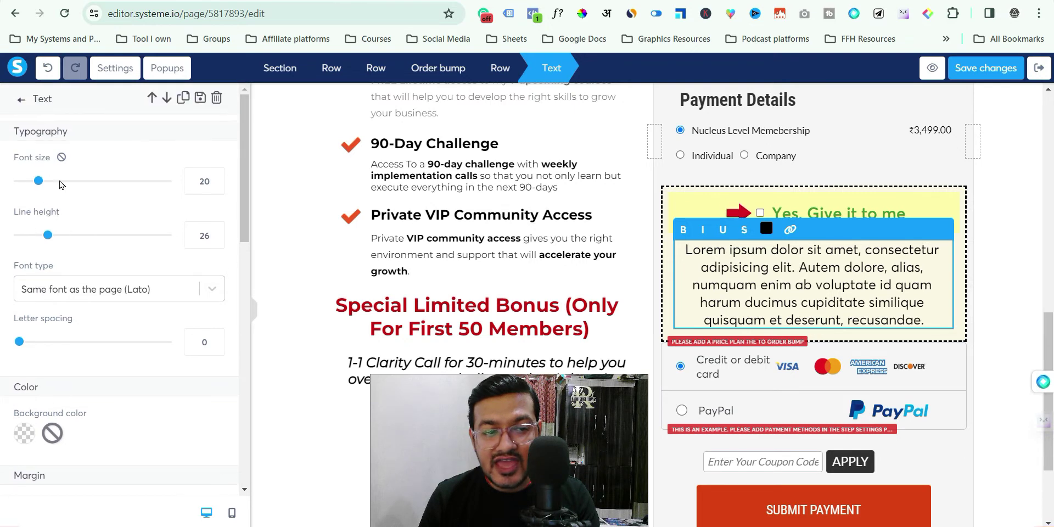
scroll(131, 356, down, 4)
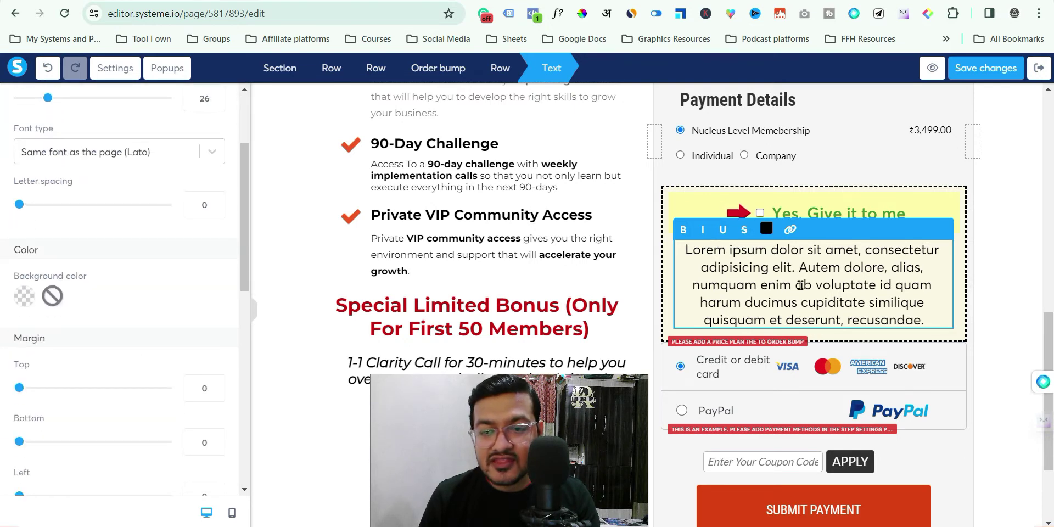
scroll(160, 336, down, 10)
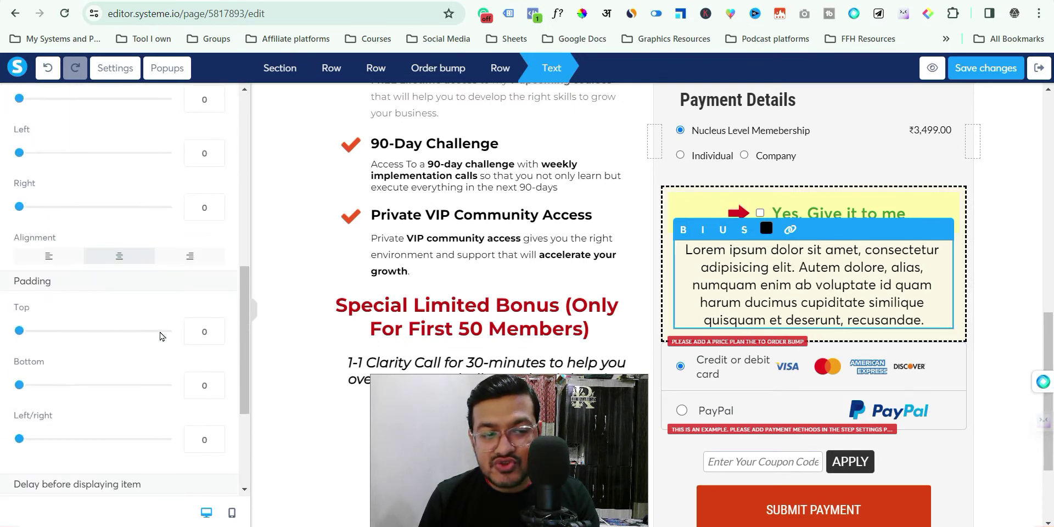
scroll(182, 409, up, 8)
click(936, 317)
key(BackSpace)
key(BackSpace)
key(BackSpace)
key(BackSpace)
key(BackSpace)
key(BackSpace)
key(BackSpace)
key(BackSpace)
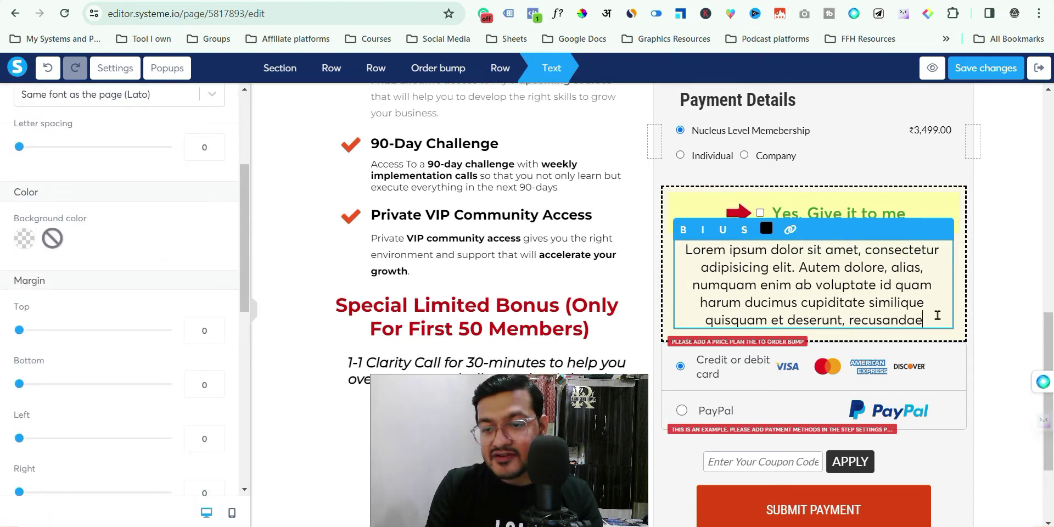
key(BackSpace)
key(BackSpace)
key(BackSpace)
key(BackSpace)
key(BackSpace)
key(BackSpace)
key(BackSpace)
key(BackSpace)
key(BackSpace)
key(BackSpace)
key(BackSpace)
key(BackSpace)
key(BackSpace)
key(BackSpace)
key(BackSpace)
key(BackSpace)
key(BackSpace)
key(BackSpace)
key(BackSpace)
key(BackSpace)
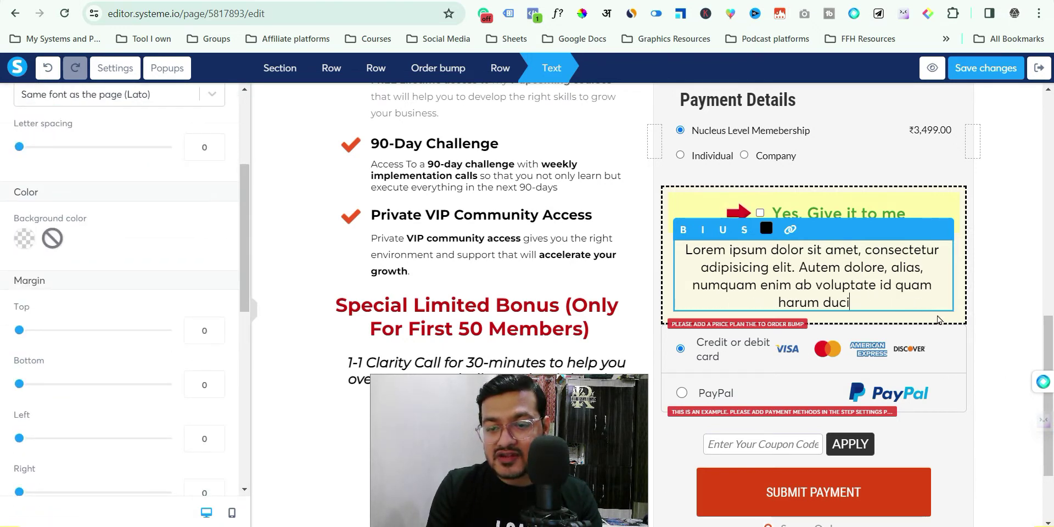
key(BackSpace)
key(BackSpace)
key(BackSpace)
key(BackSpace)
key(BackSpace)
key(BackSpace)
key(BackSpace)
key(BackSpace)
key(BackSpace)
key(BackSpace)
key(BackSpace)
key(BackSpace)
key(BackSpace)
key(BackSpace)
key(BackSpace)
key(BackSpace)
key(BackSpace)
key(BackSpace)
key(BackSpace)
key(BackSpace)
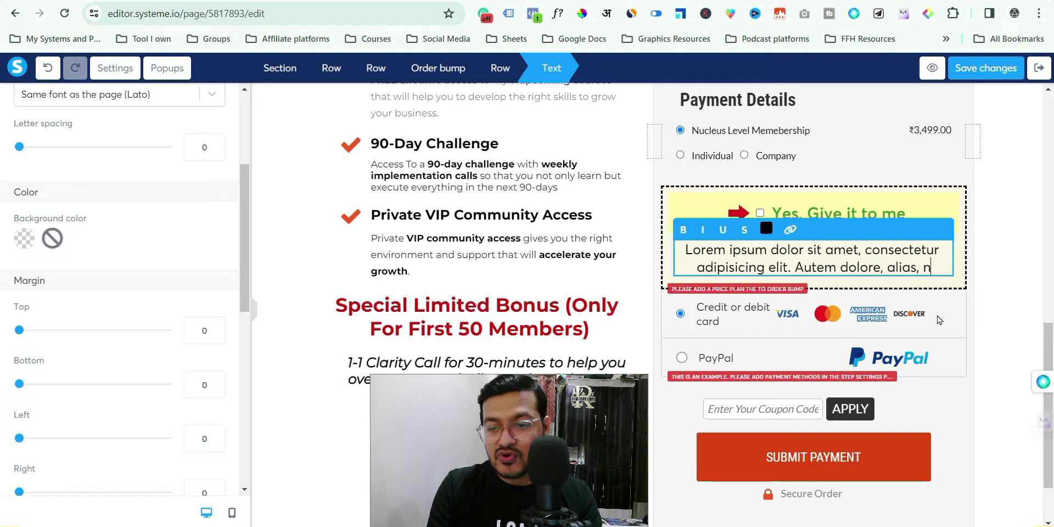
key(BackSpace)
key(BackSpace)
key(BackSpace)
key(BackSpace)
key(BackSpace)
key(BackSpace)
key(BackSpace)
key(BackSpace)
key(BackSpace)
key(BackSpace)
key(BackSpace)
key(BackSpace)
key(BackSpace)
key(BackSpace)
key(BackSpace)
key(BackSpace)
key(BackSpace)
key(BackSpace)
key(BackSpace)
key(BackSpace)
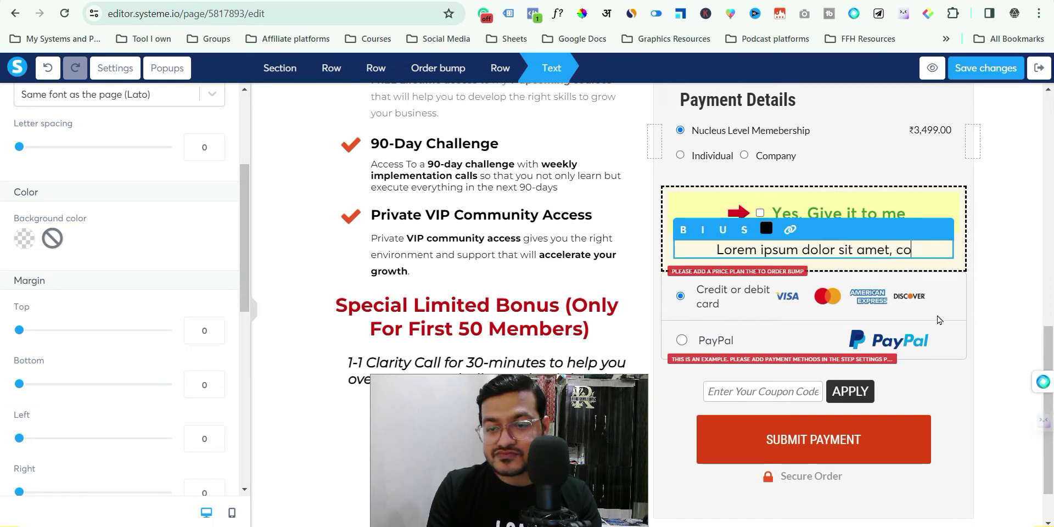
key(BackSpace)
key(BackSpace)
key(BackSpace)
key(BackSpace)
key(BackSpace)
key(BackSpace)
key(BackSpace)
key(BackSpace)
key(BackSpace)
key(BackSpace)
key(BackSpace)
key(BackSpace)
key(BackSpace)
key(BackSpace)
key(BackSpace)
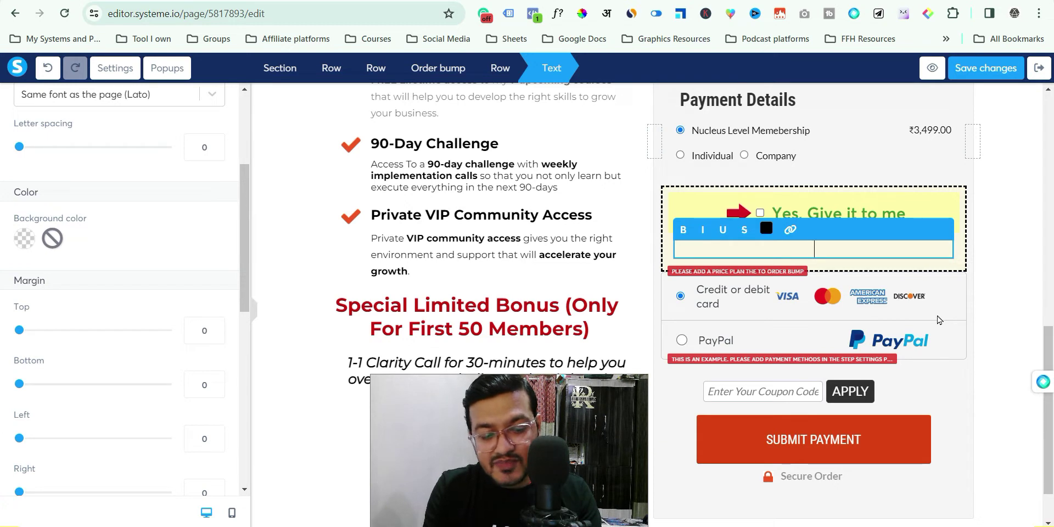
Step: Type 'grab my 100 days instagram story prompts for just Rs499.' as the description
text(grab m)
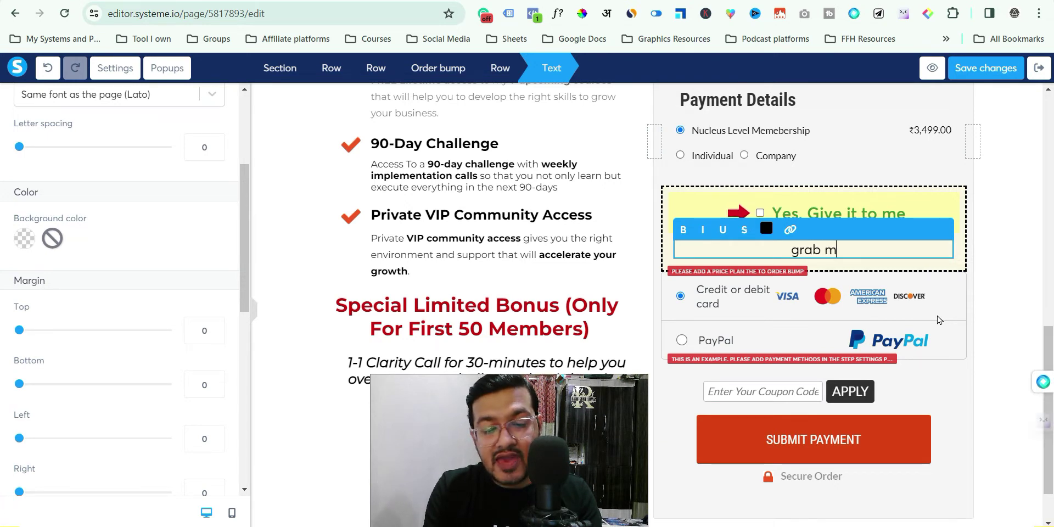
text(y 100 days)
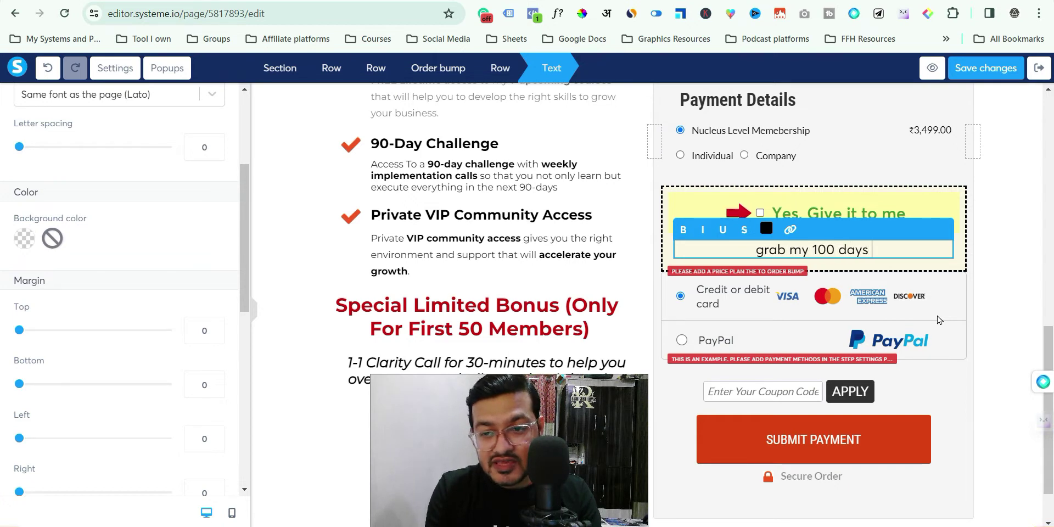
text(troty)
key(BackSpace)
key(BackSpace)
key(BackSpace)
key(BackSpace)
key(BackSpace)
key(BackSpace)
key(BackSpace)
text(instagram story )
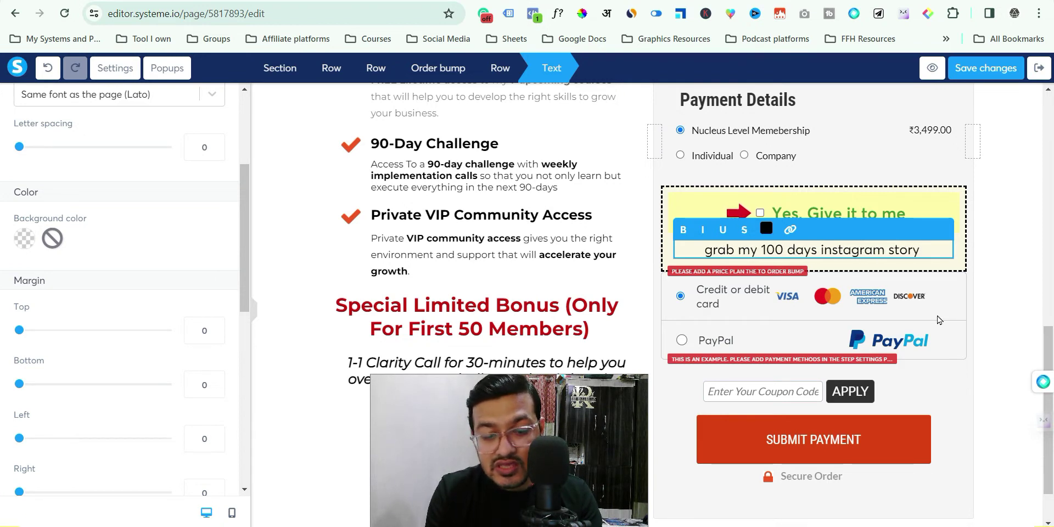
text(promp)
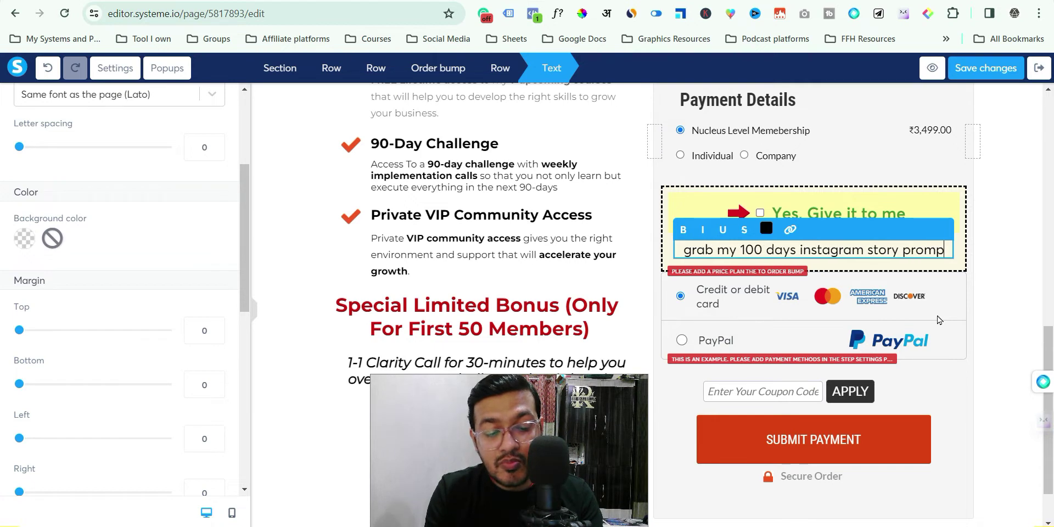
text(ts for ju)
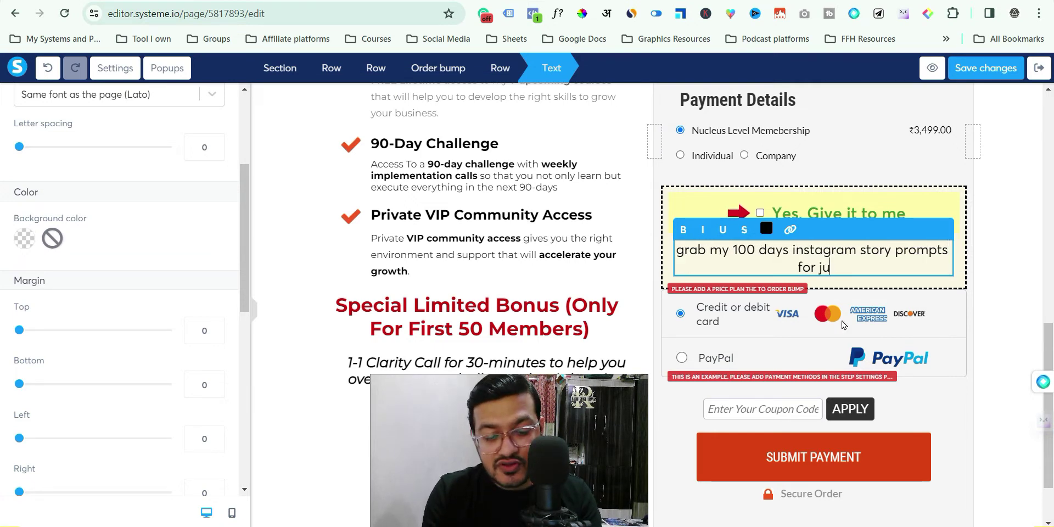
text(st Rs)
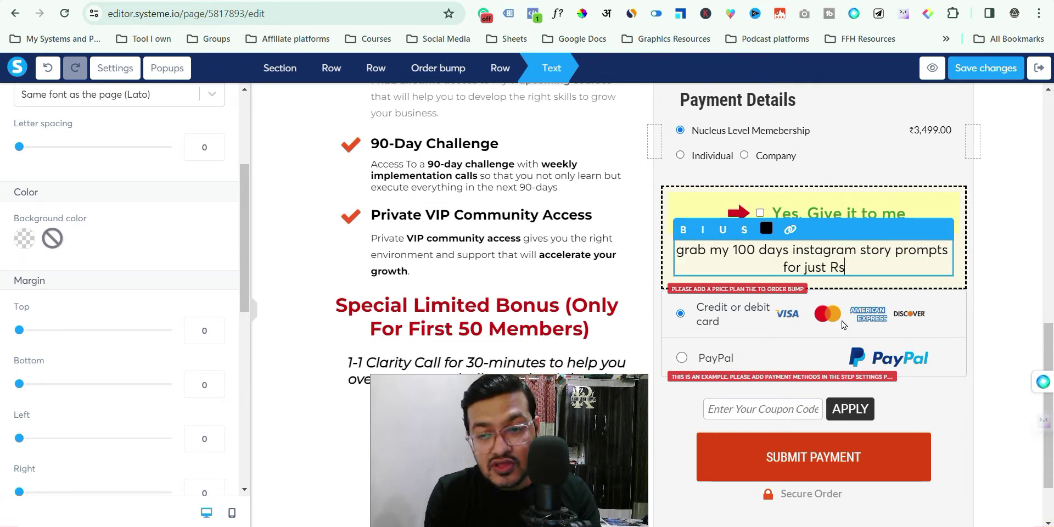
text(499.)
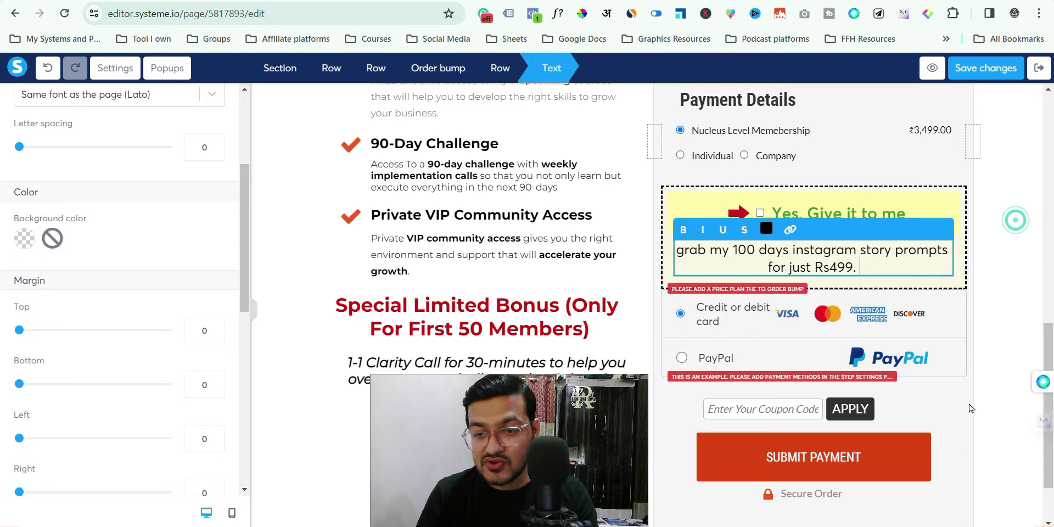
Step: Deselect the bump text, check the order bump, and launch the order form's live preview
click(1016, 225)
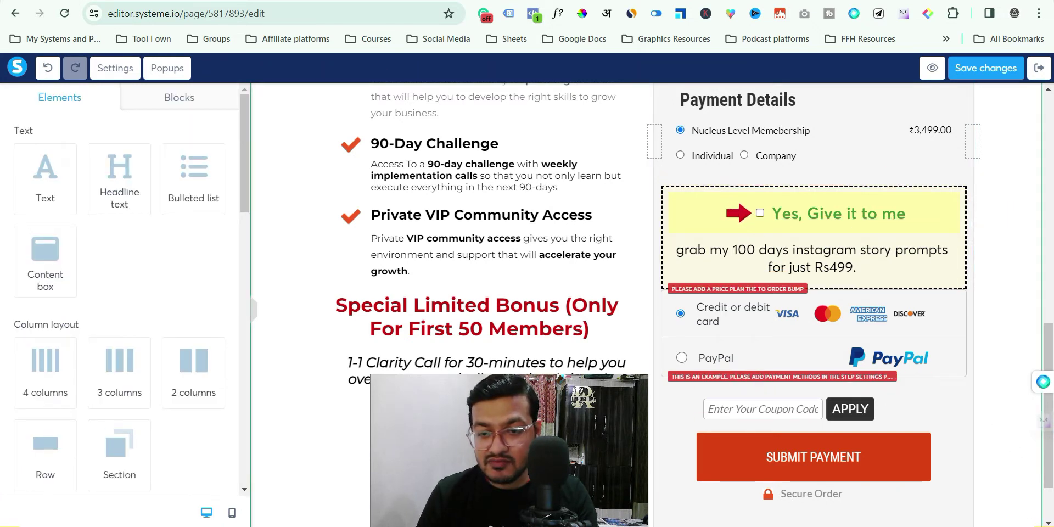
scroll(861, 266, up, 1)
scroll(854, 418, down, 2)
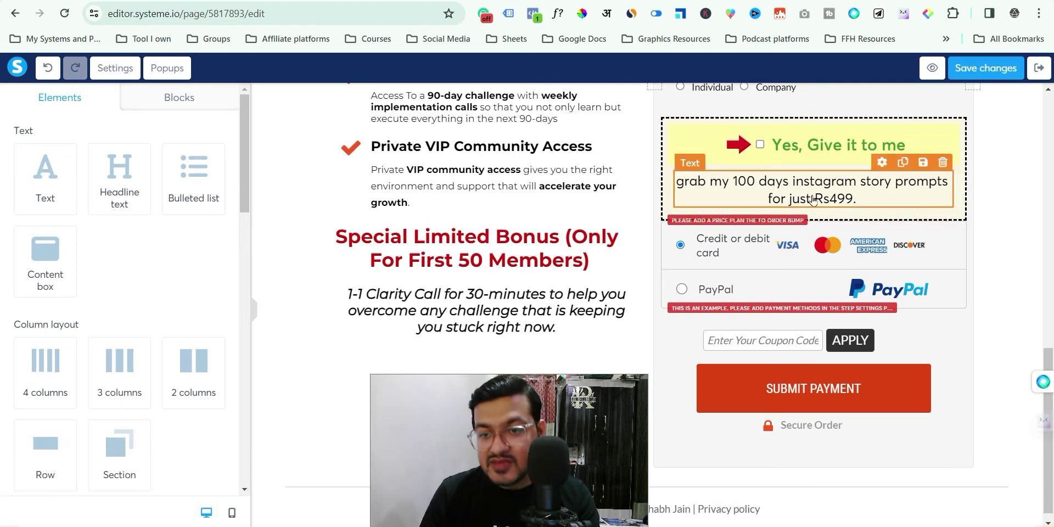
scroll(851, 234, up, 1)
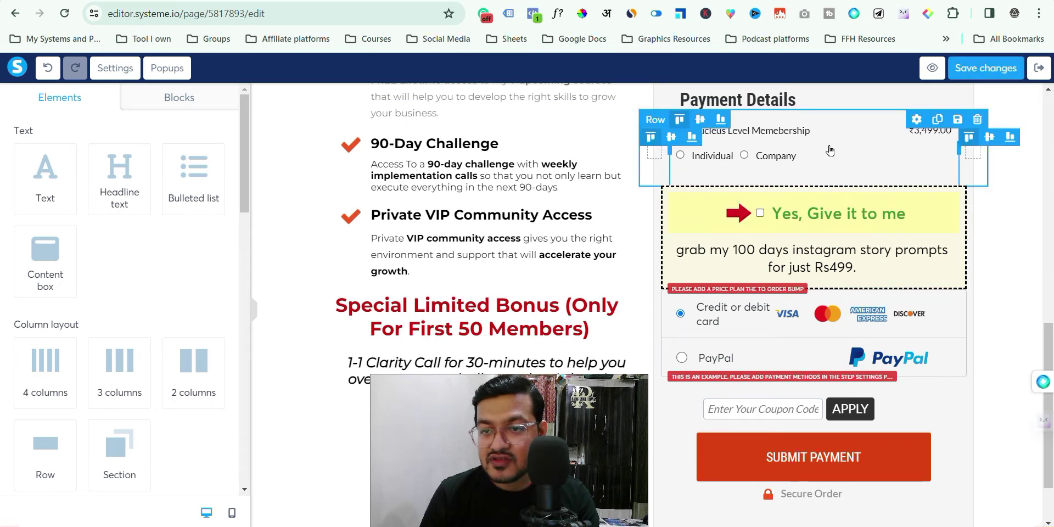
click(934, 76)
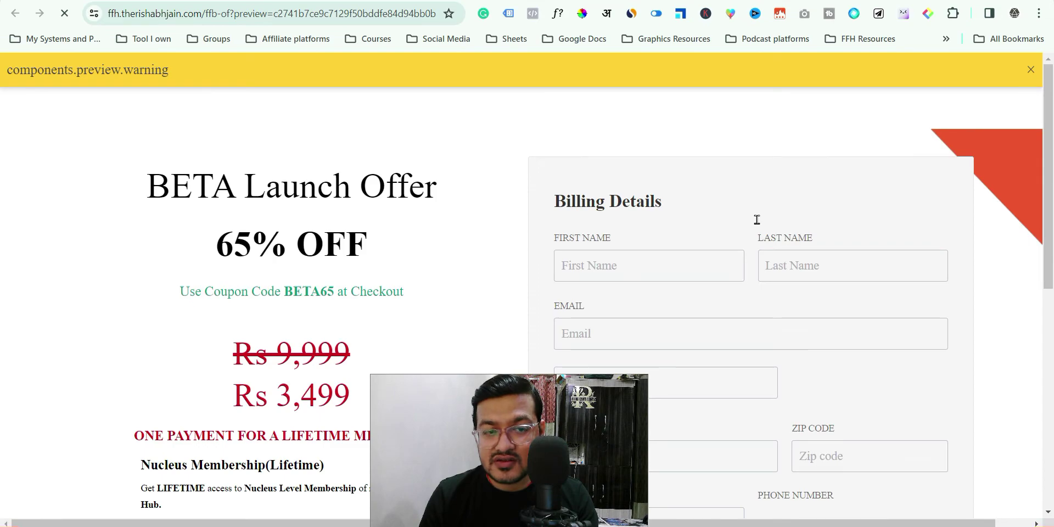
Step: Tick the 'Yes, Give it to me' bump in the preview, then close the preview tab
scroll(756, 219, down, 8)
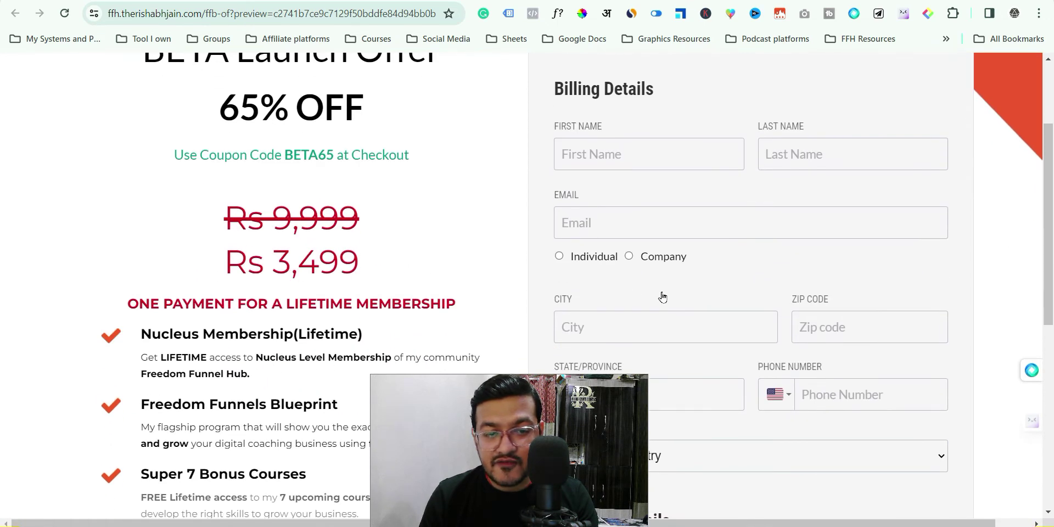
scroll(635, 295, down, 8)
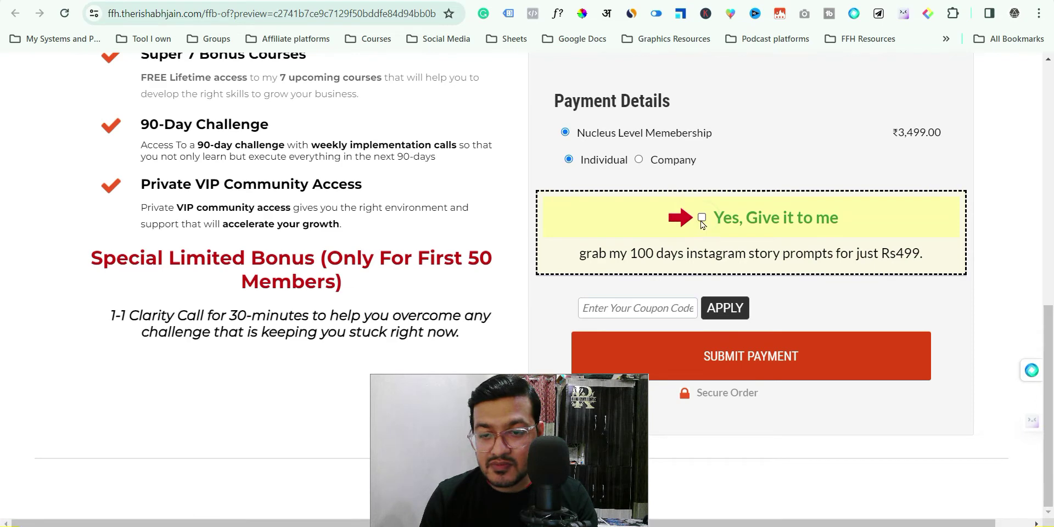
click(702, 217)
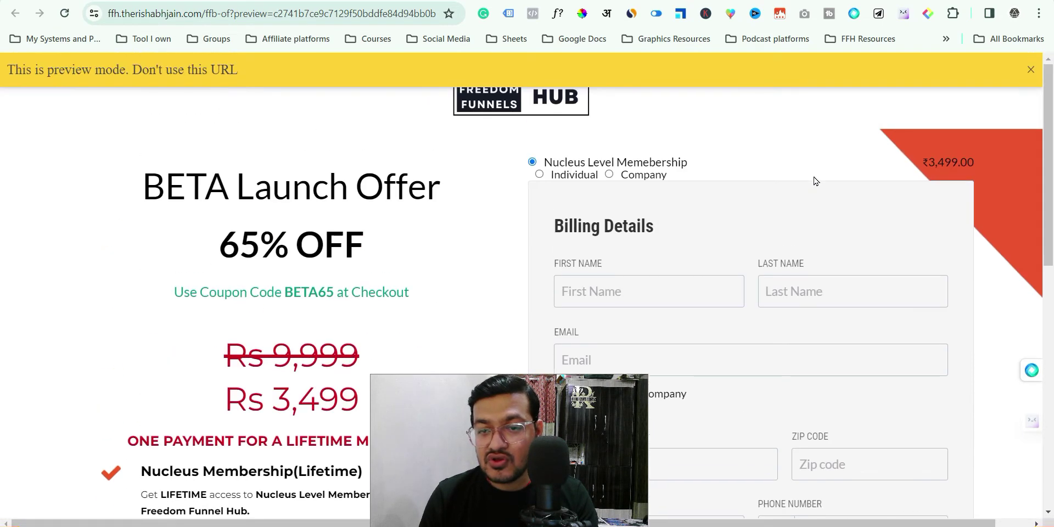
click(1032, 71)
key(ctrl+w)
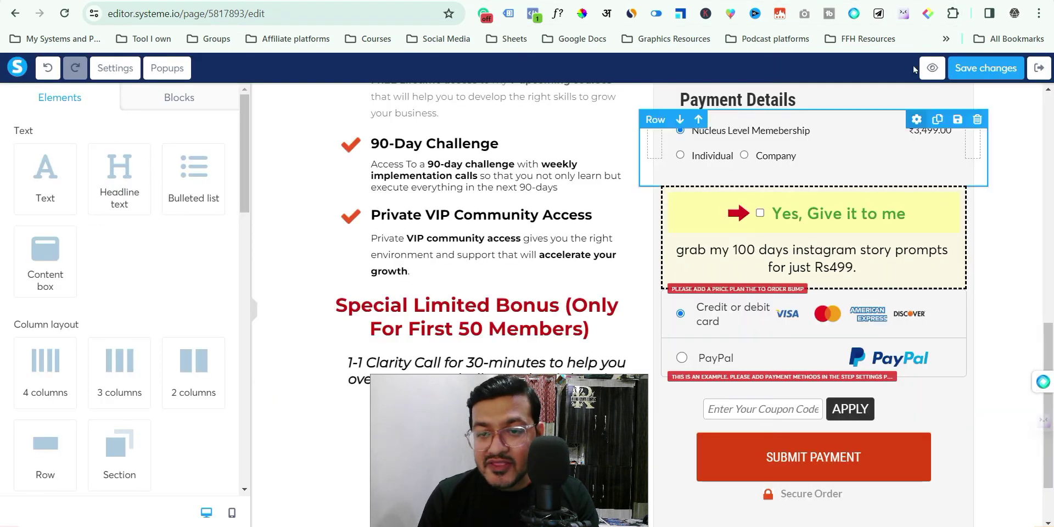
Step: Exit the page editor and scroll the step configuration to Price plans, Coupons and Add order bump
click(1042, 68)
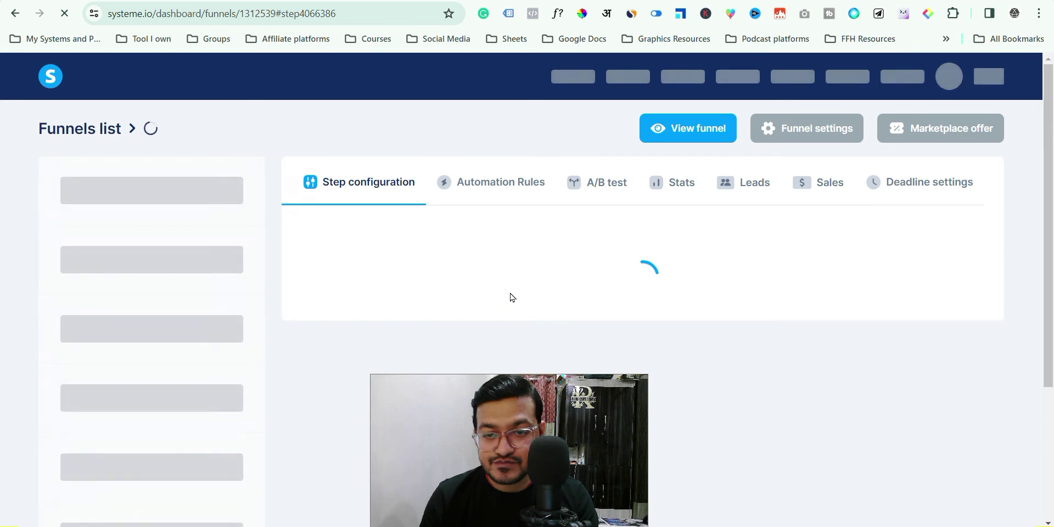
scroll(539, 275, down, 1)
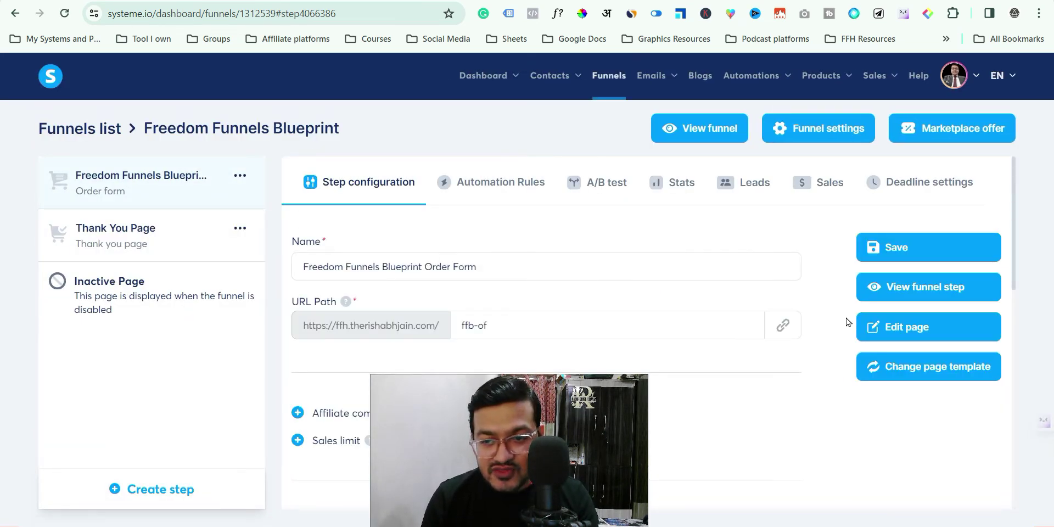
scroll(605, 273, down, 3)
scroll(605, 273, down, 8)
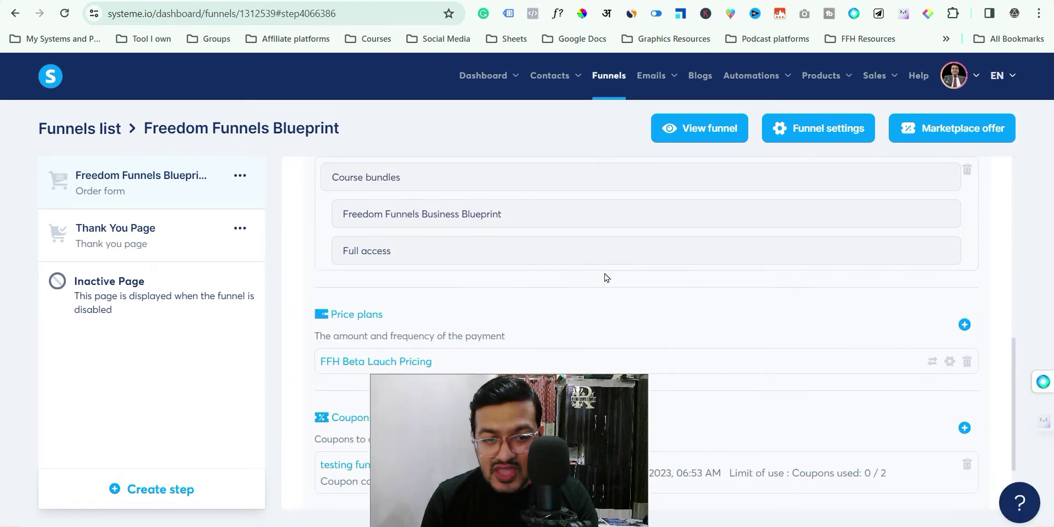
drag(469, 502, 878, 499)
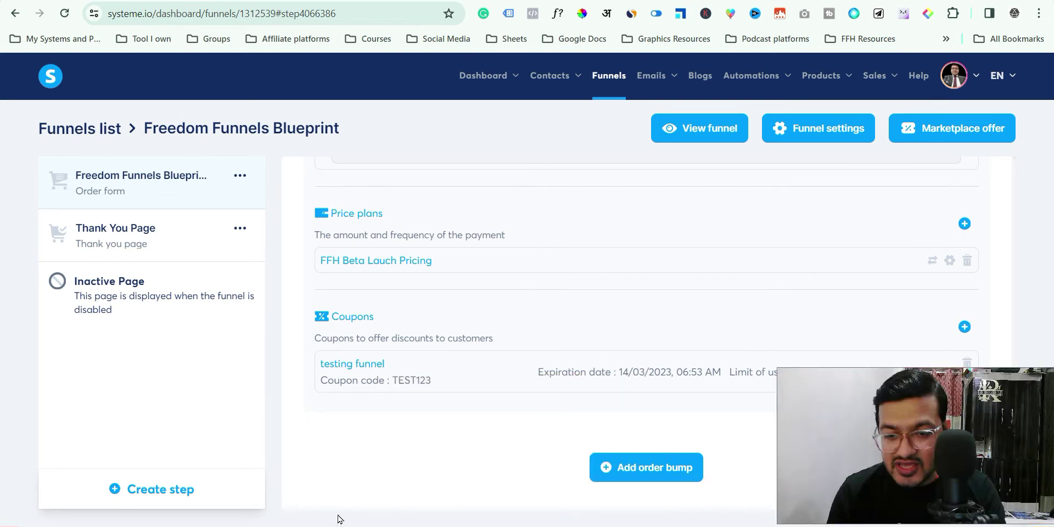
Step: Add an order bump to the step and make it a Digital product
click(631, 467)
scroll(508, 478, down, 1)
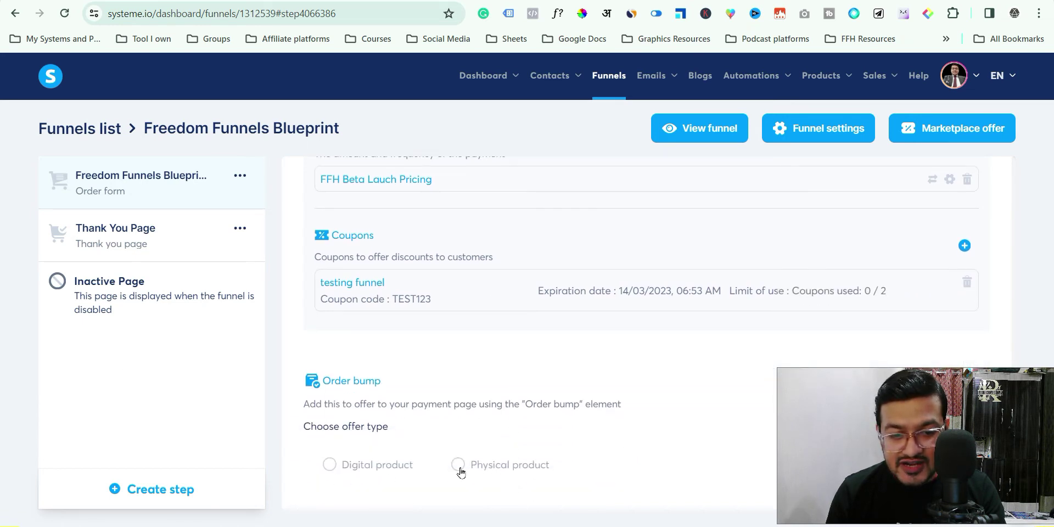
click(330, 465)
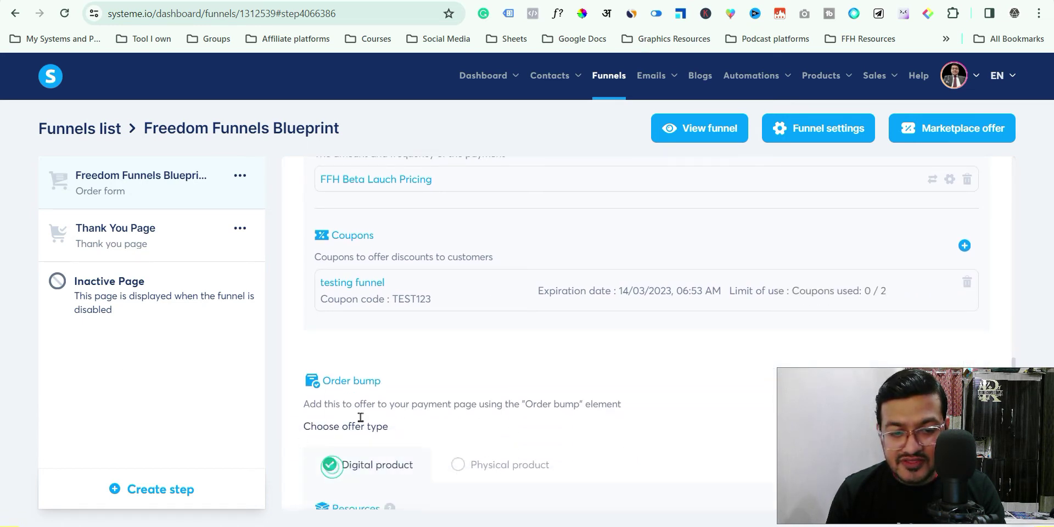
scroll(520, 460, down, 2)
click(357, 365)
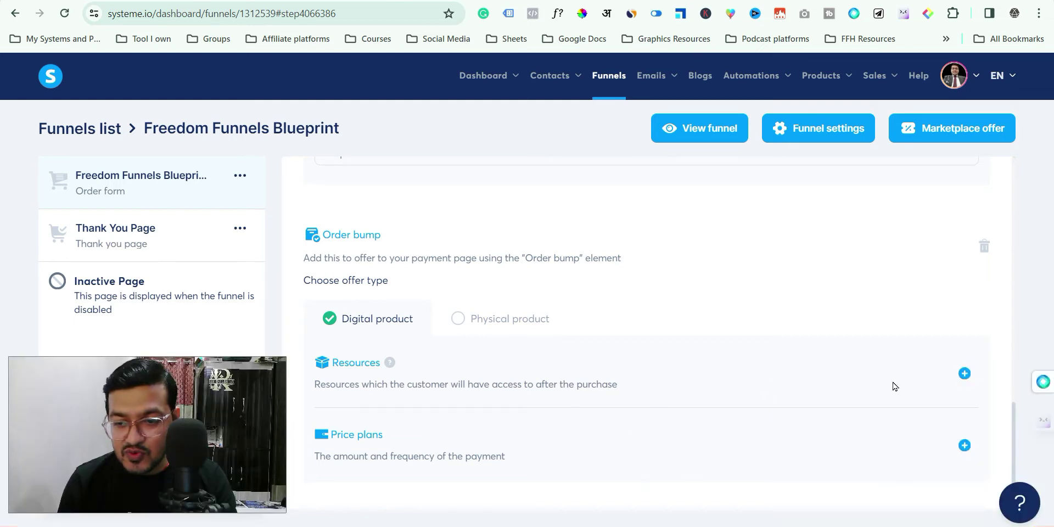
Step: Add the Affiliate Lead Accelerator Blueprint course as the bump's resource with Full access
click(964, 374)
scroll(458, 397, down, 2)
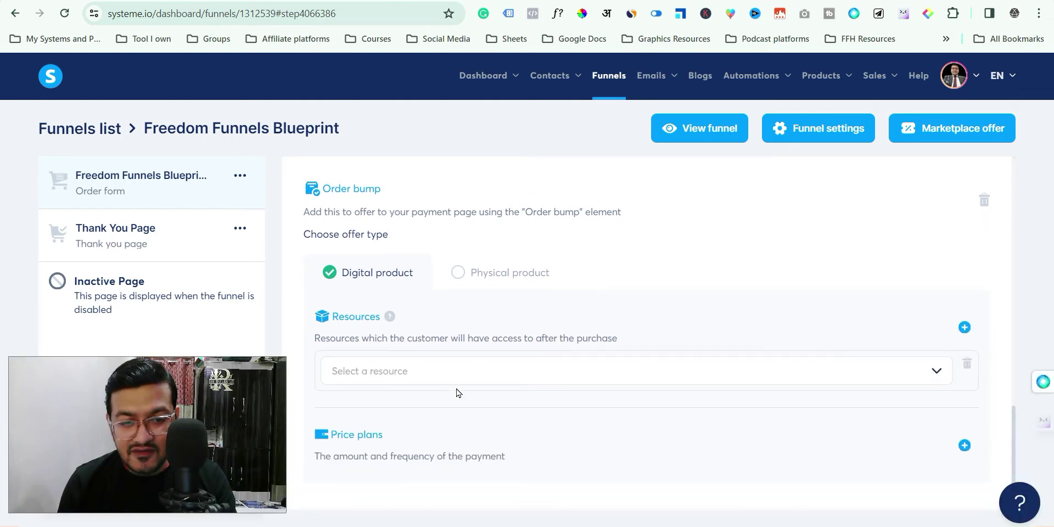
click(455, 373)
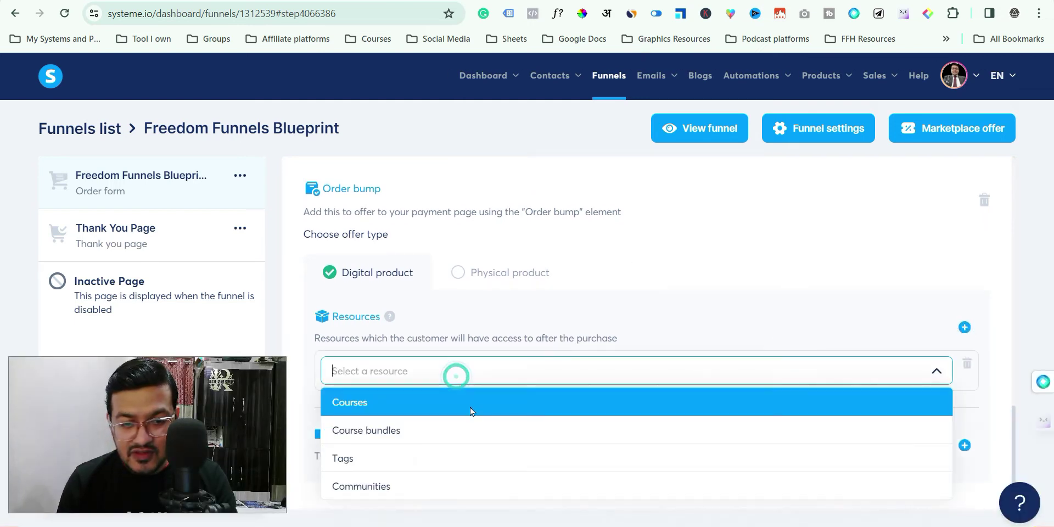
click(451, 488)
click(451, 376)
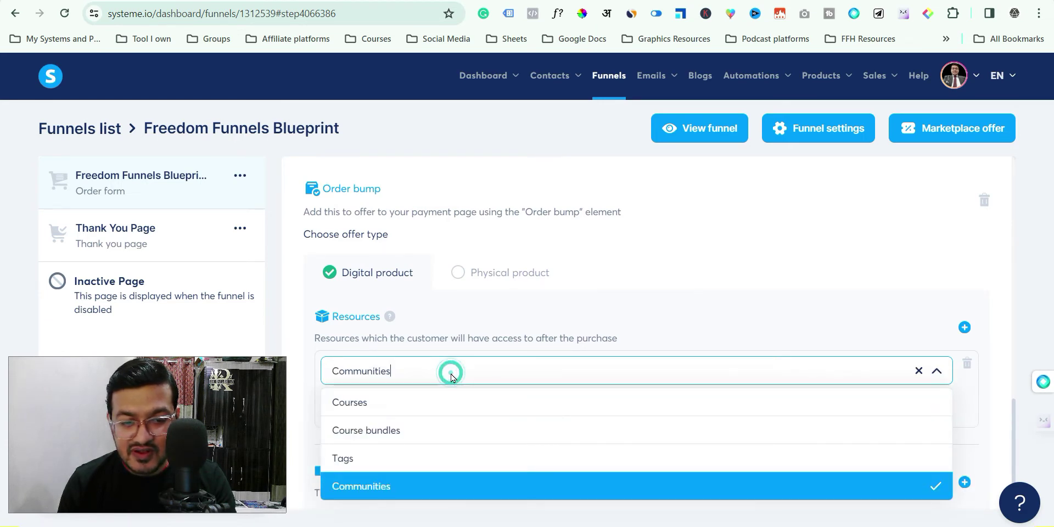
click(443, 399)
click(468, 407)
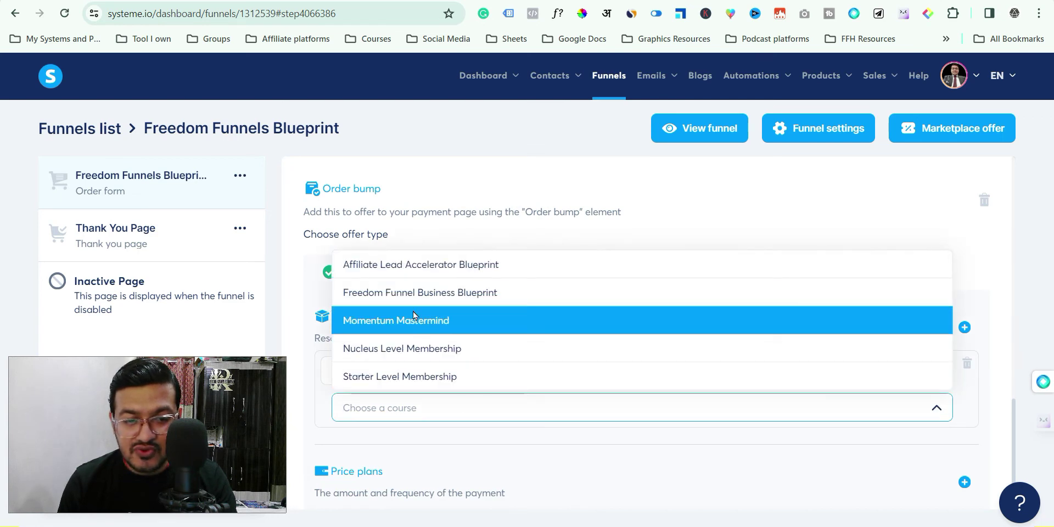
click(420, 268)
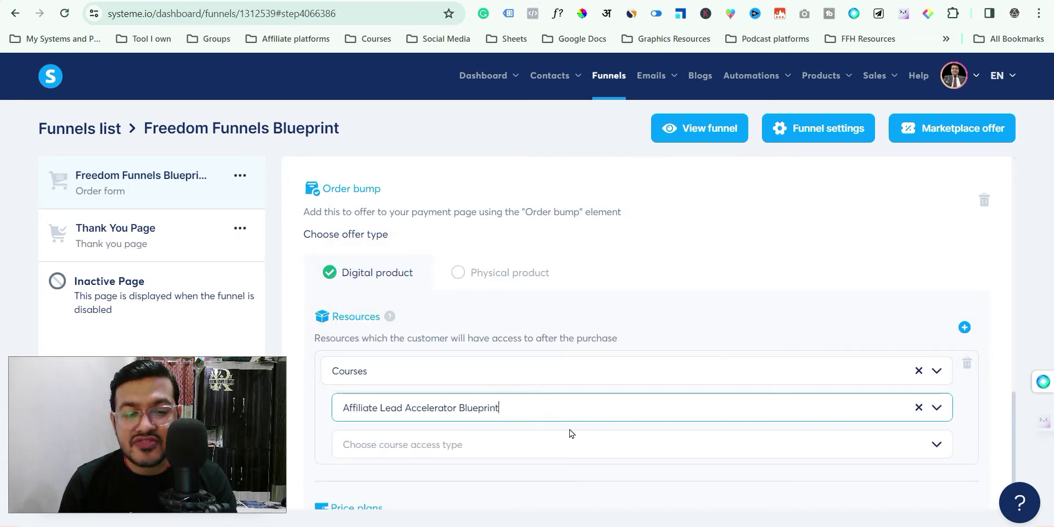
scroll(524, 457, down, 2)
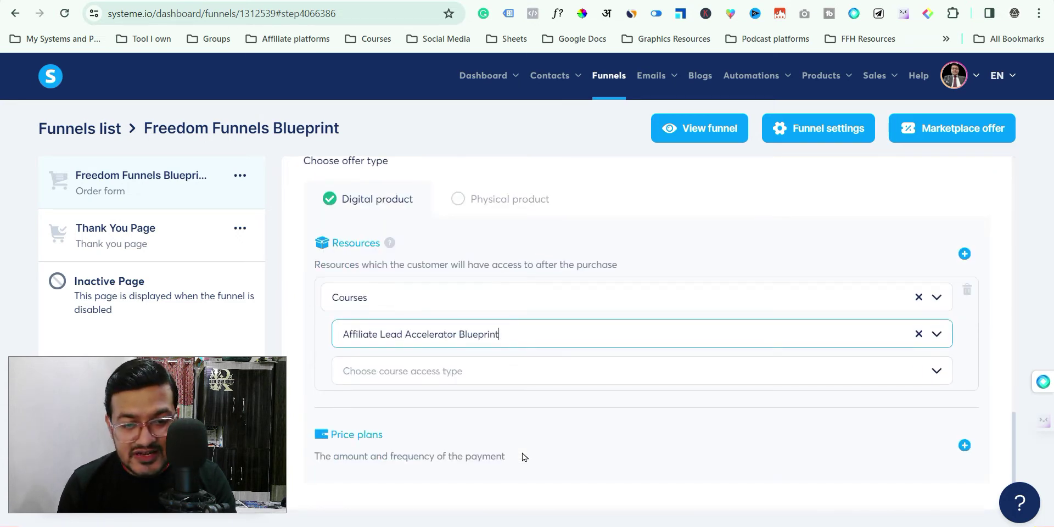
click(564, 380)
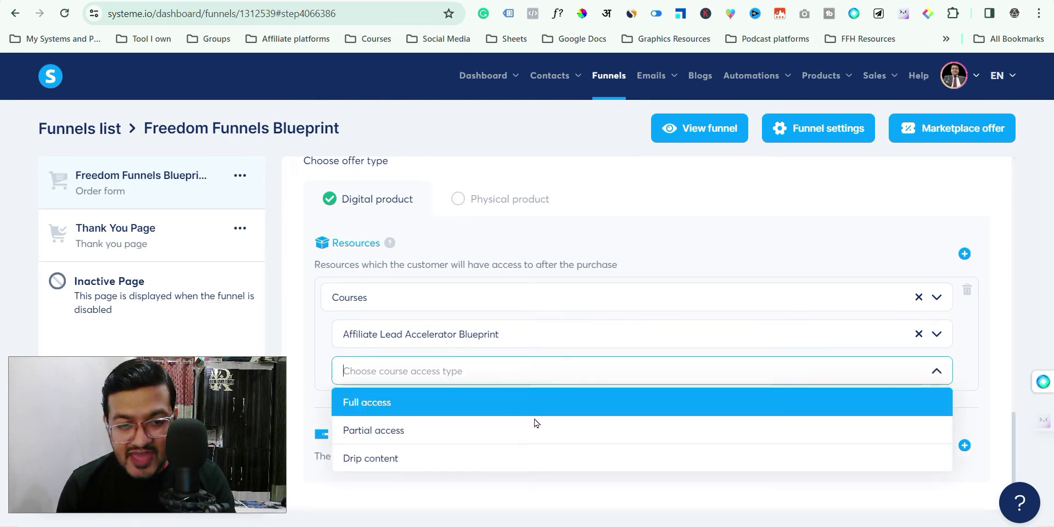
click(500, 404)
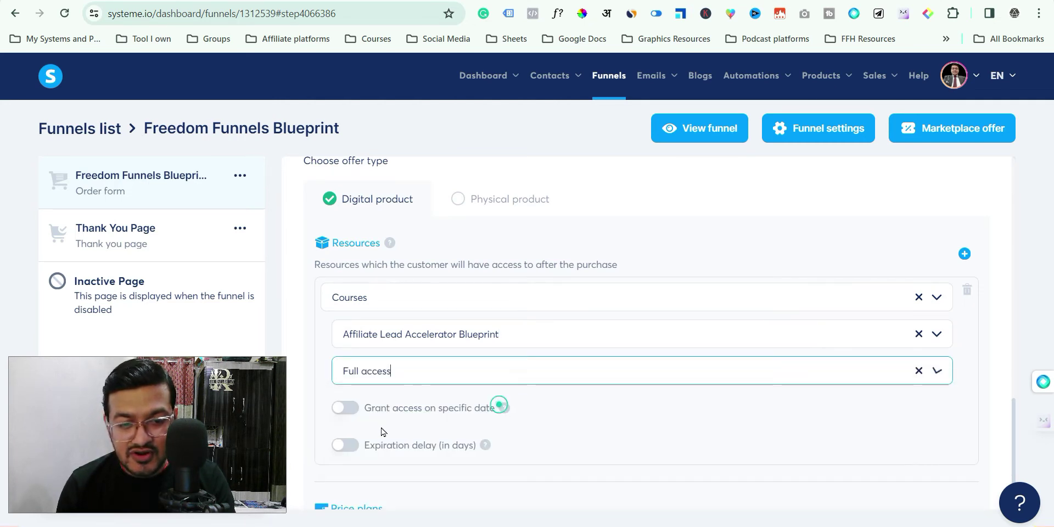
scroll(543, 431, down, 2)
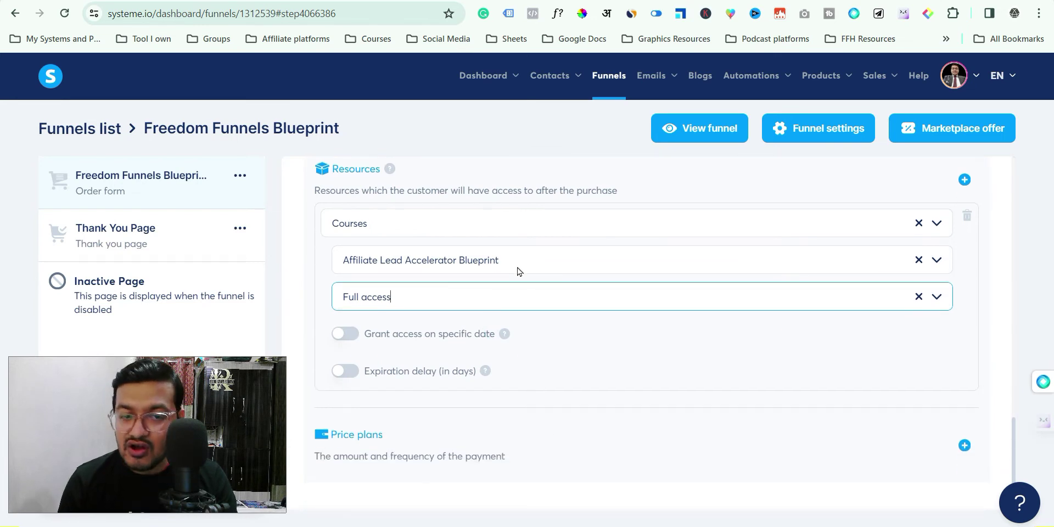
Step: Reconfirm Courses, the Affiliate Lead Accelerator Blueprint course and Full access for the resource
click(521, 234)
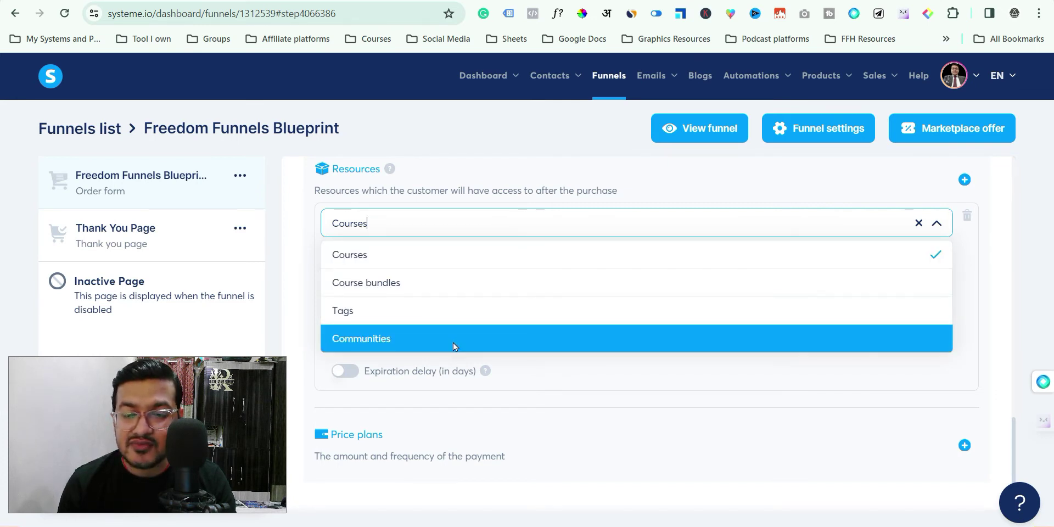
click(465, 261)
click(461, 369)
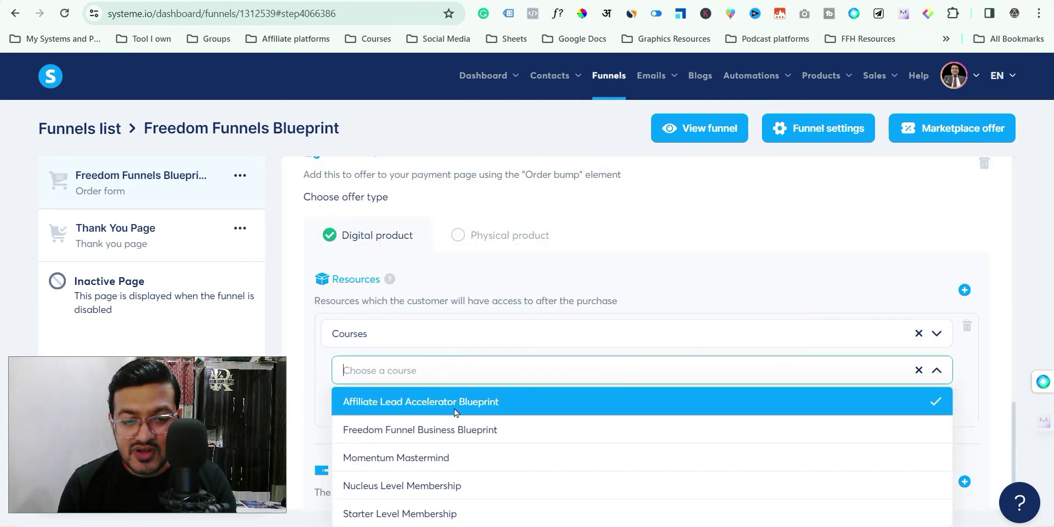
click(453, 408)
click(446, 361)
click(453, 406)
scroll(439, 417, down, 1)
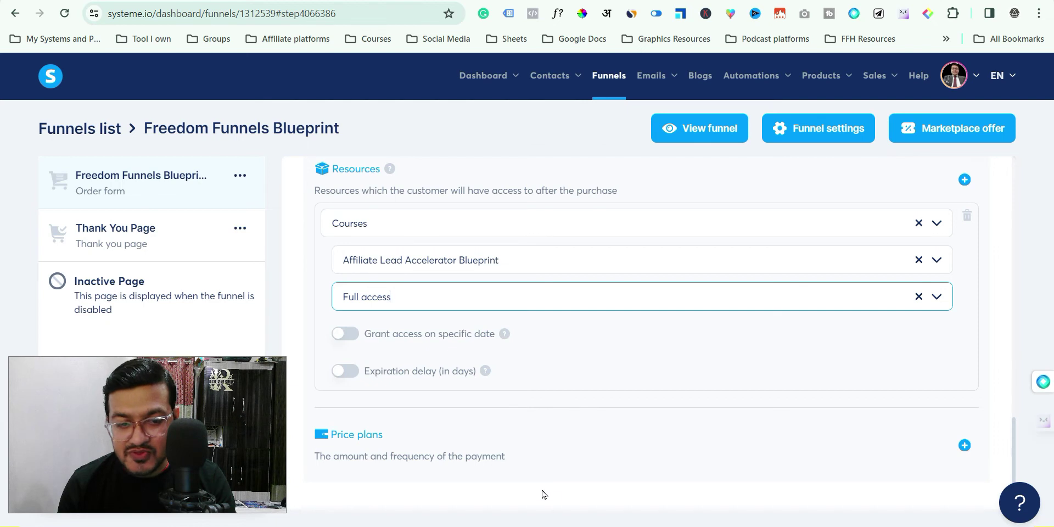
Step: Create a new price plan named 'story prompts' in the name, dashboard and statement descriptor fields
click(963, 446)
scroll(580, 380, down, 4)
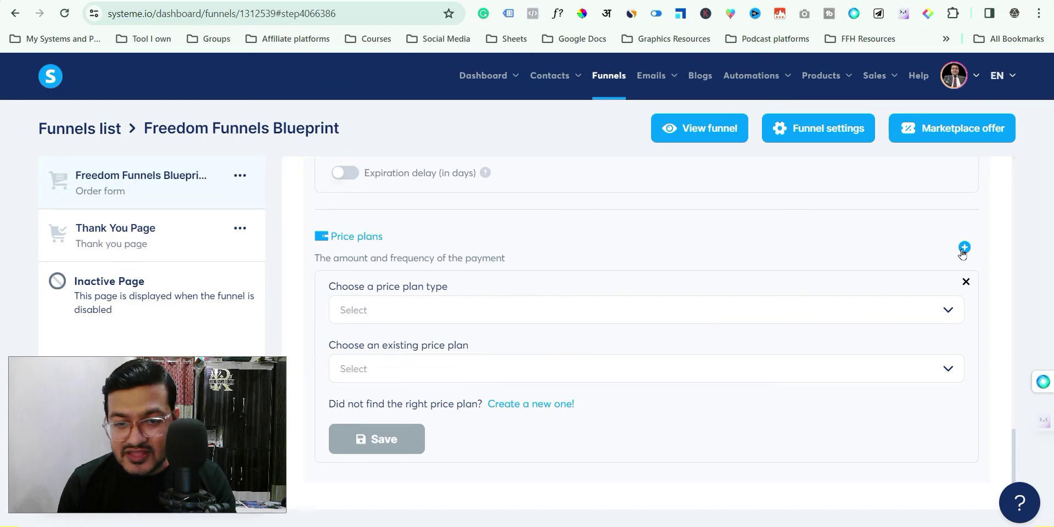
click(533, 405)
click(395, 304)
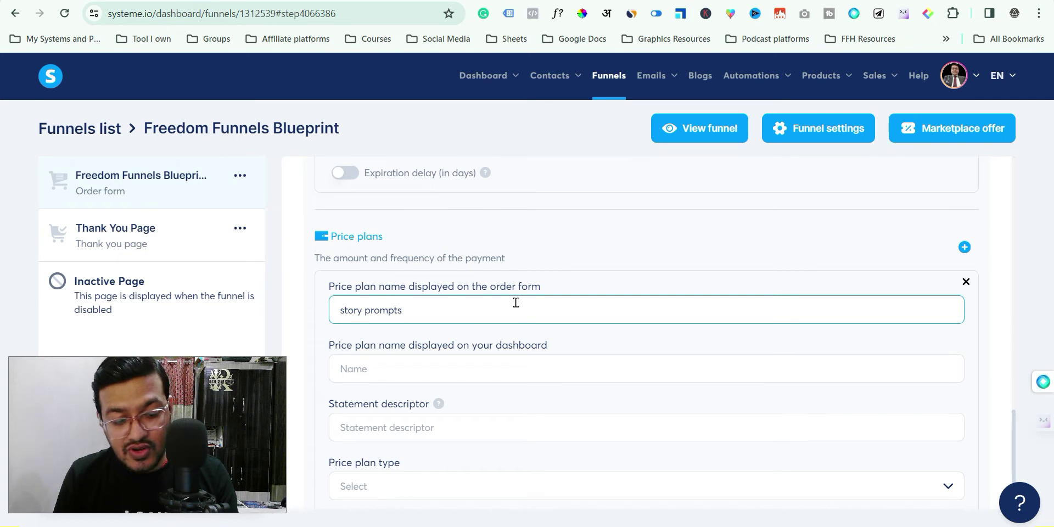
key(ctrl+a)
key(ctrl+c)
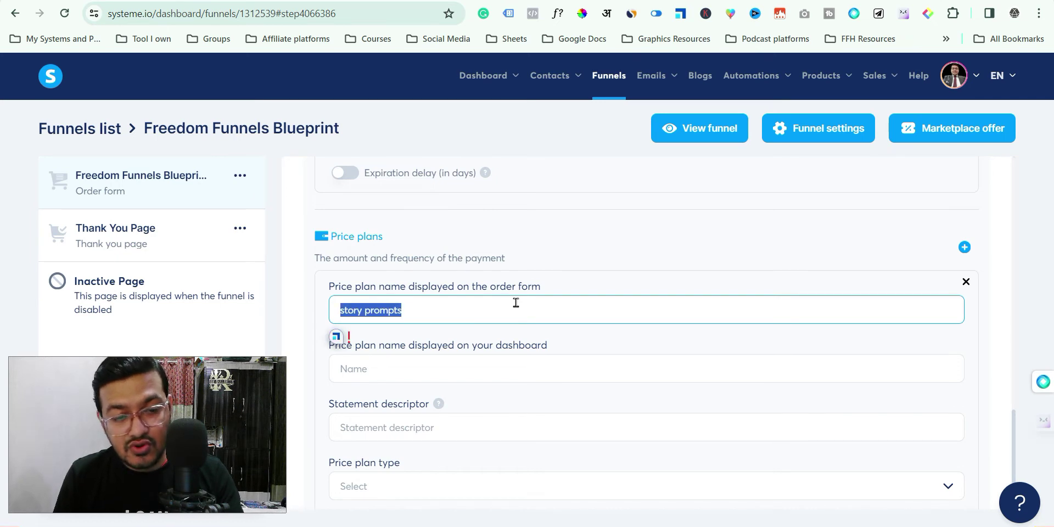
click(427, 371)
key(ctrl+v)
click(432, 418)
key(ctrl+v)
scroll(437, 380, down, 2)
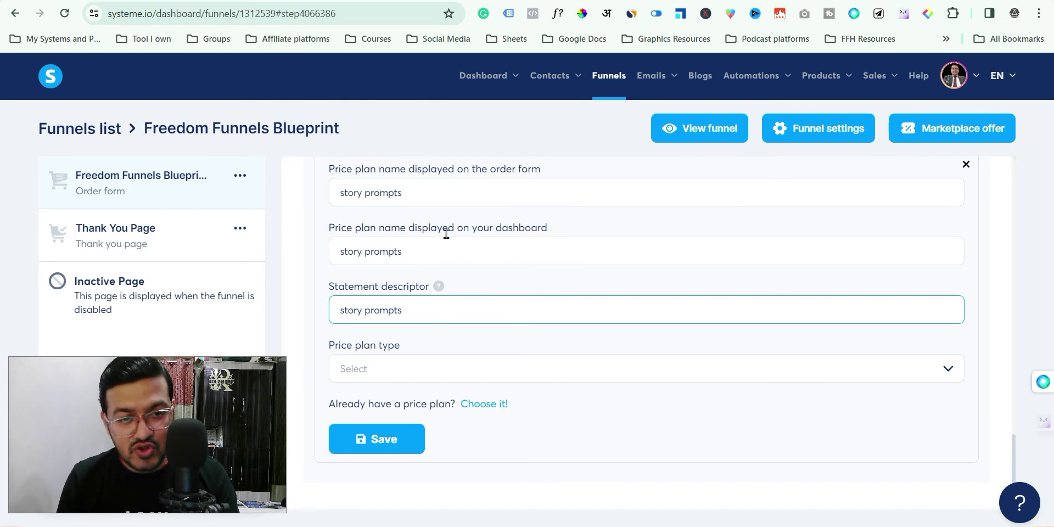
click(425, 198)
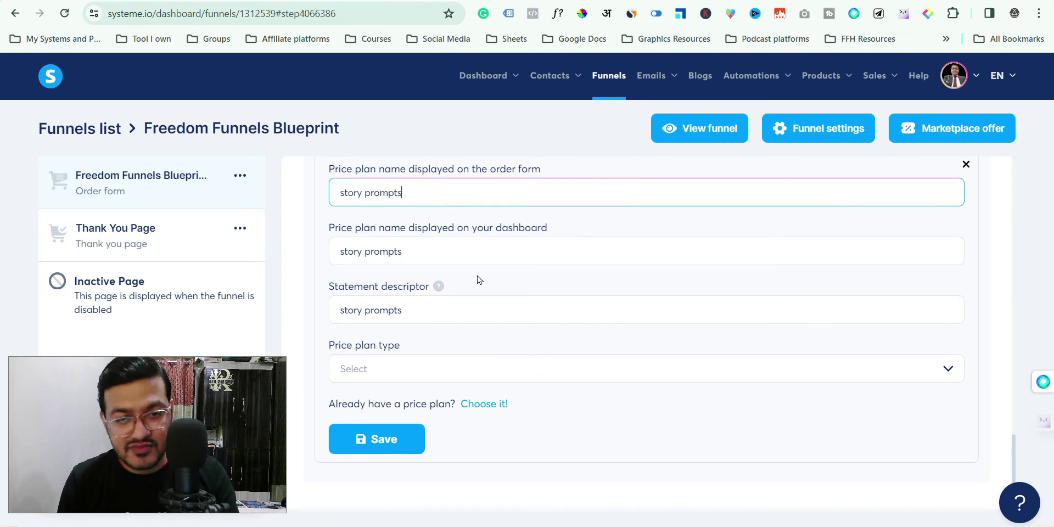
Step: Make the plan a one-time payment of 499 INR and save it
click(388, 369)
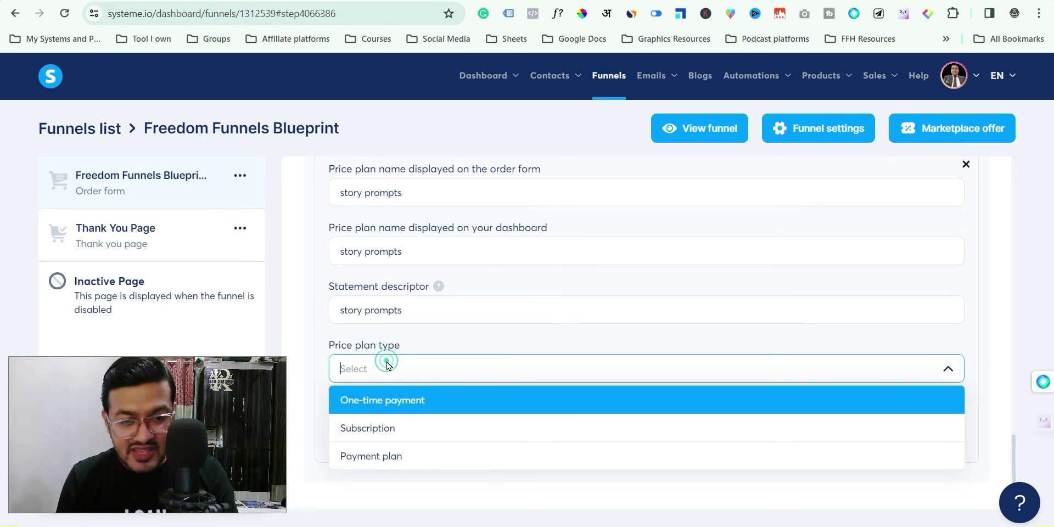
click(419, 400)
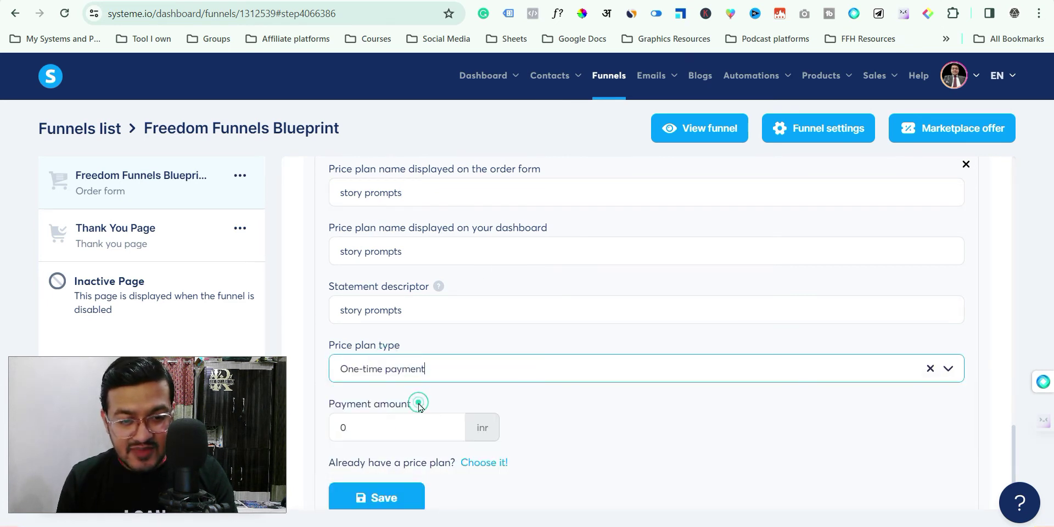
click(413, 369)
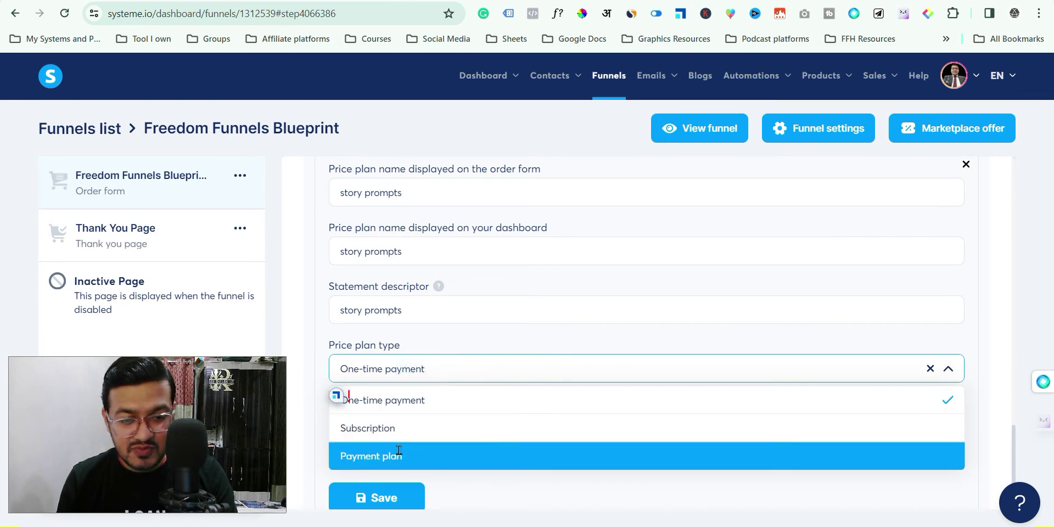
click(430, 397)
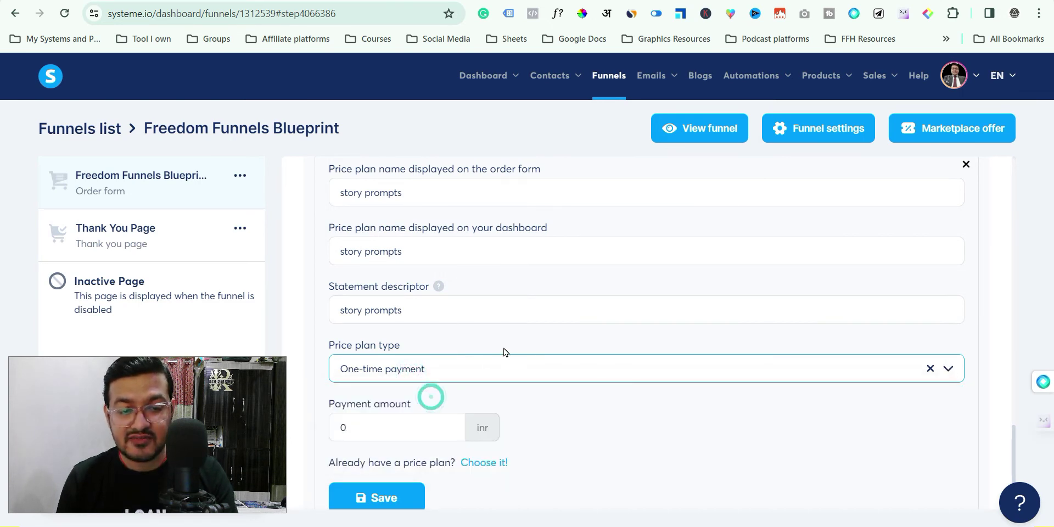
scroll(505, 352, down, 1)
click(353, 375)
text(499)
key(Left)
key(BackSpace)
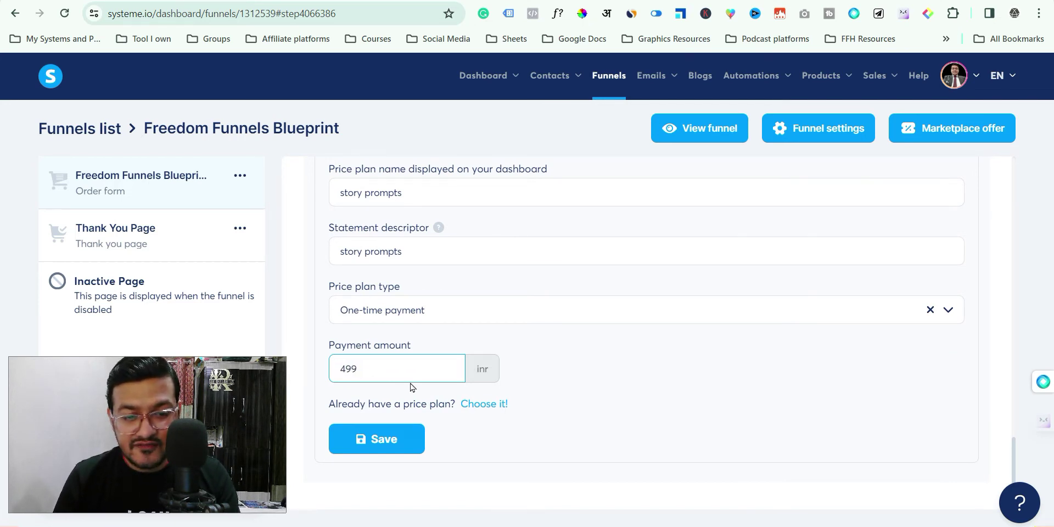
click(409, 451)
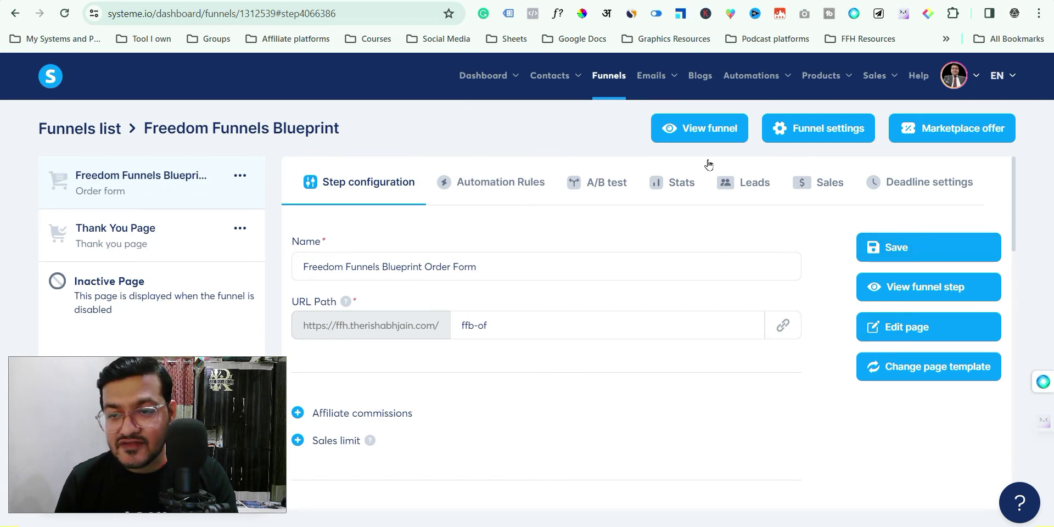
Step: Preview the live funnel and tick the story prompts bump to confirm the ₹3,998.00 total
click(703, 135)
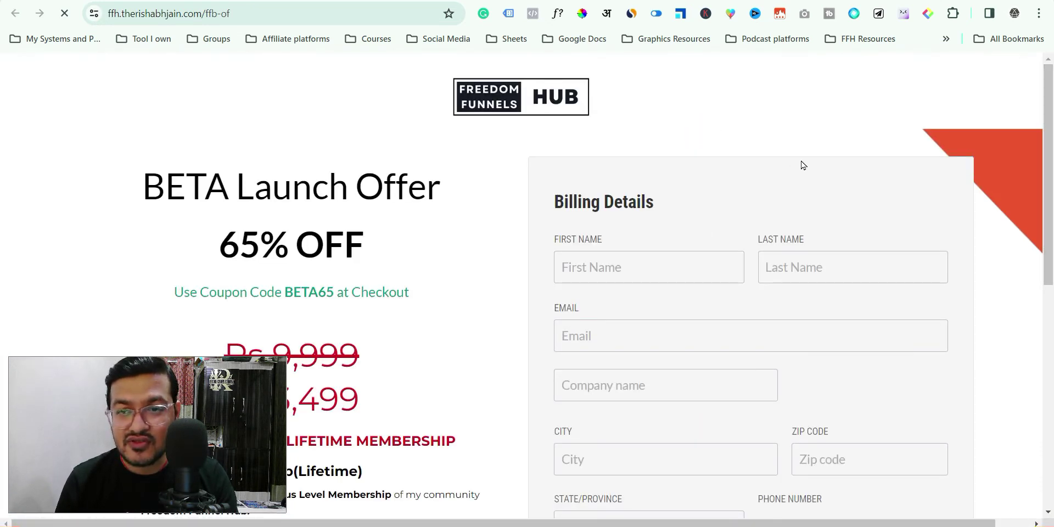
scroll(815, 157, down, 9)
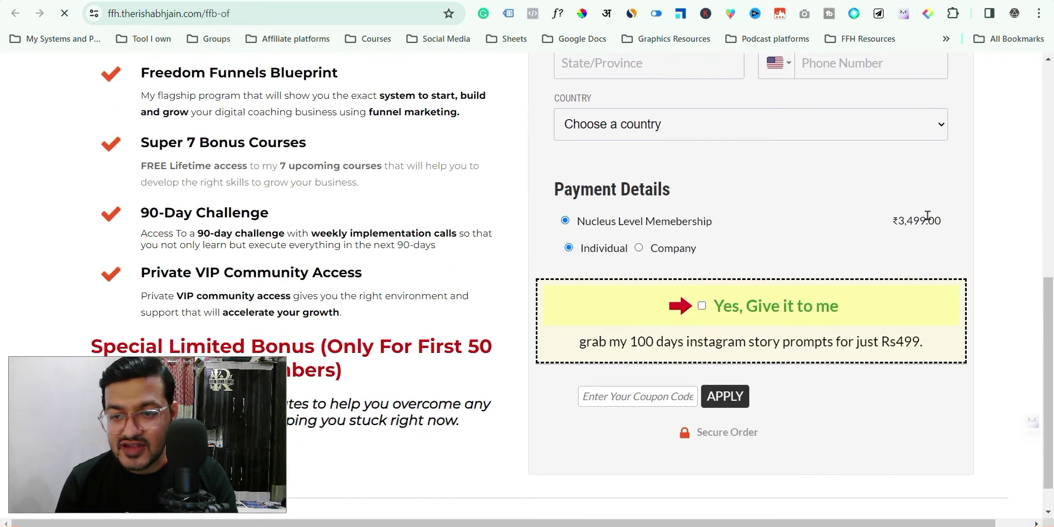
click(701, 305)
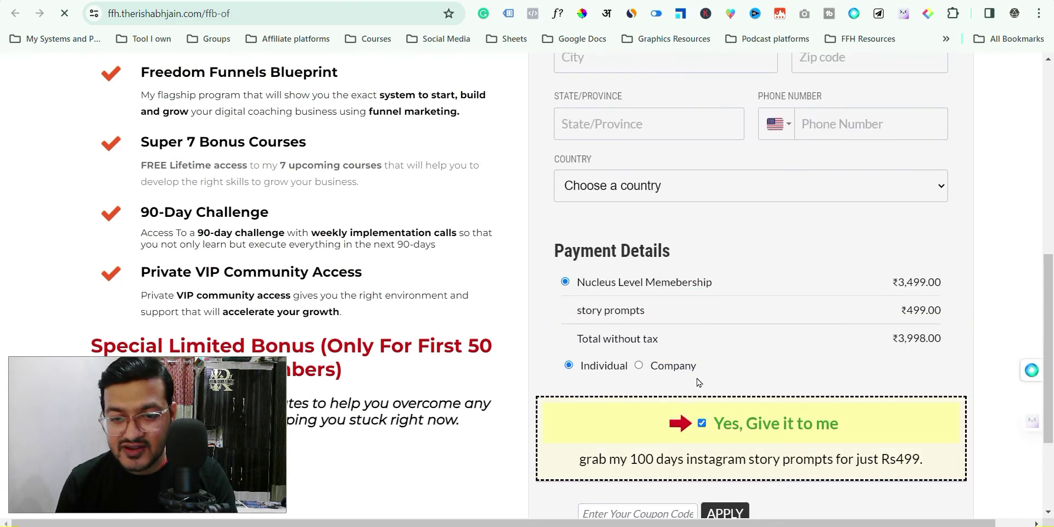
scroll(918, 297, down, 1)
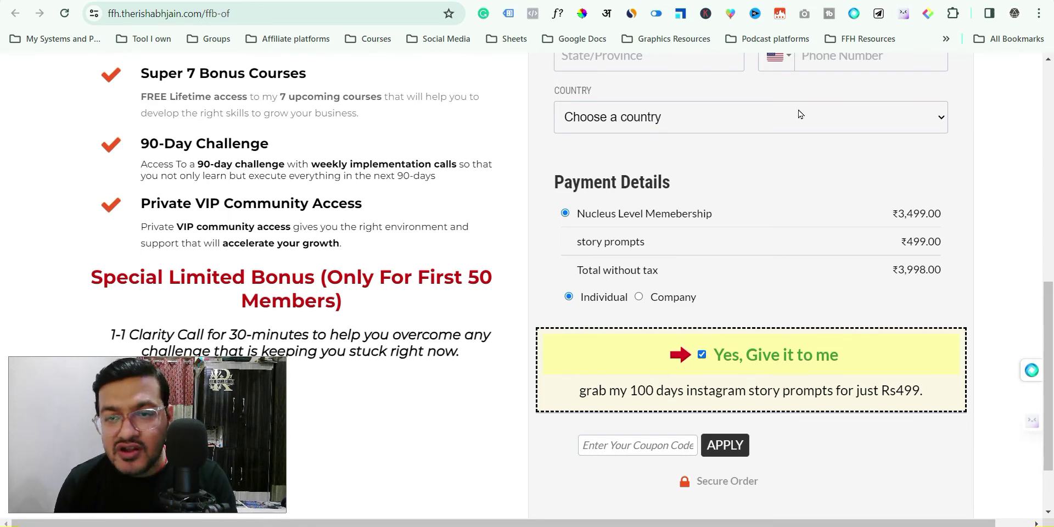
key(ctrl+w)
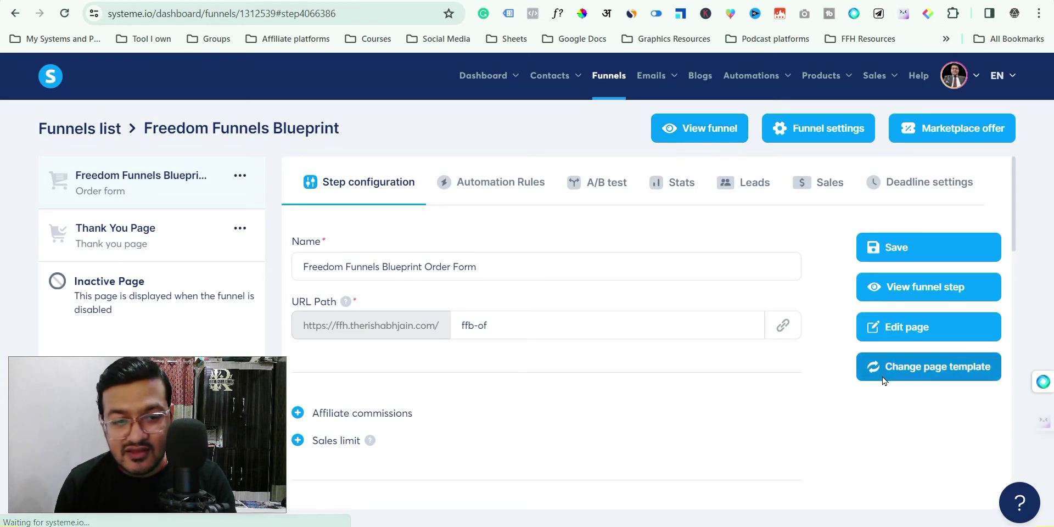
Step: Open the order form page in the editor and inspect the Payment Details order bump settings
click(889, 327)
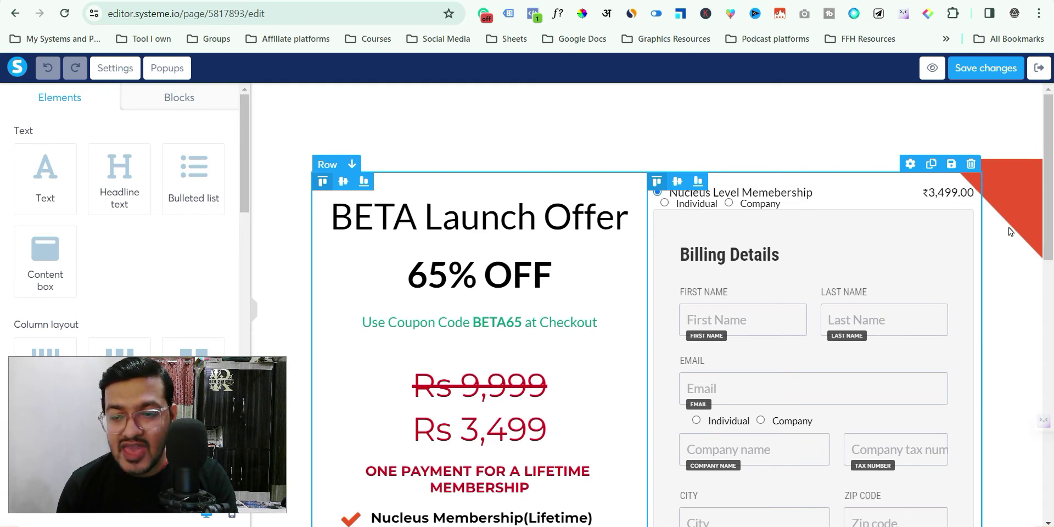
scroll(1005, 225, down, 10)
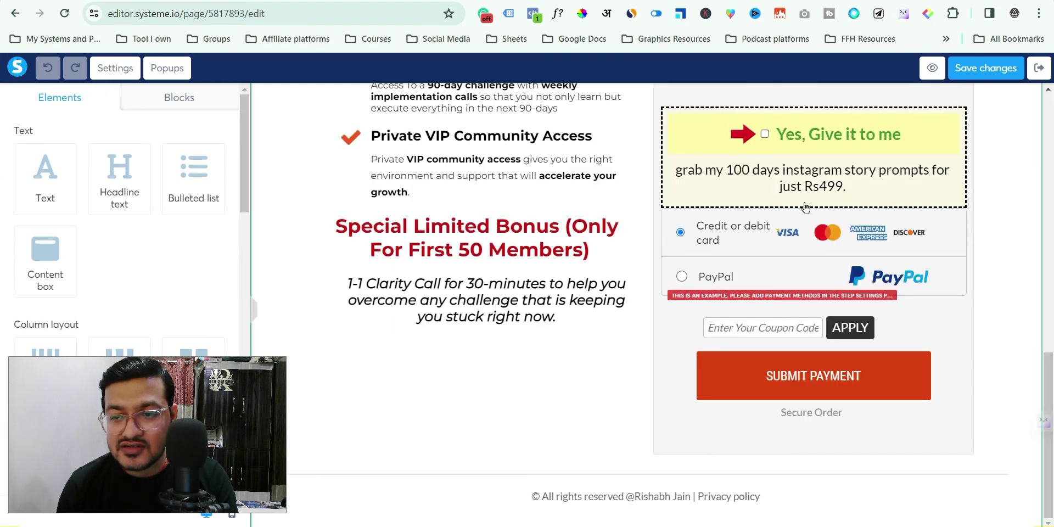
scroll(894, 230, up, 3)
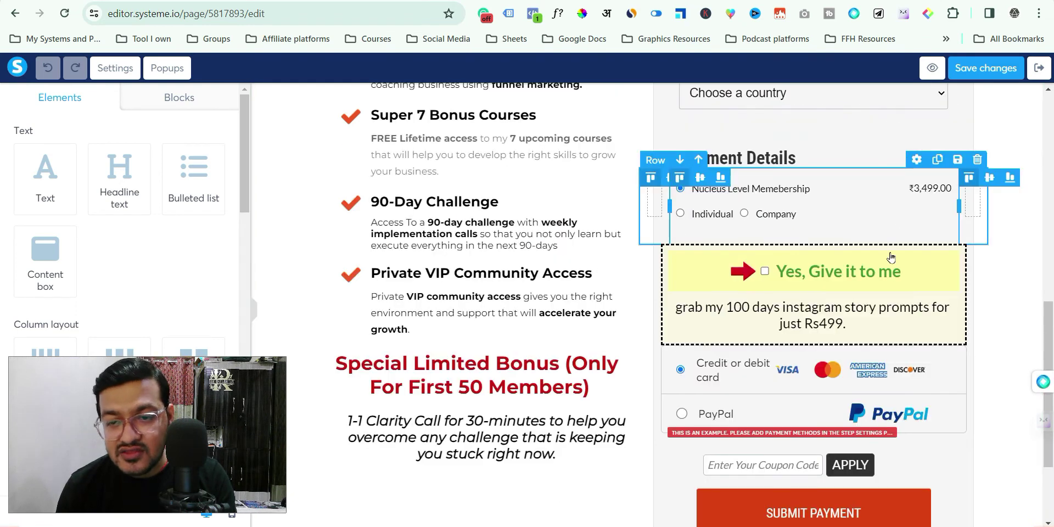
click(885, 276)
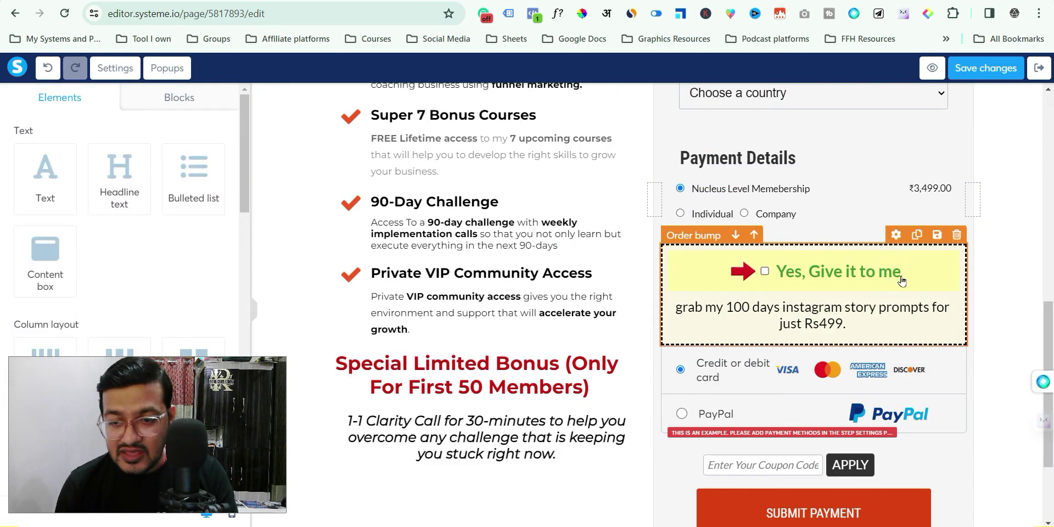
click(900, 280)
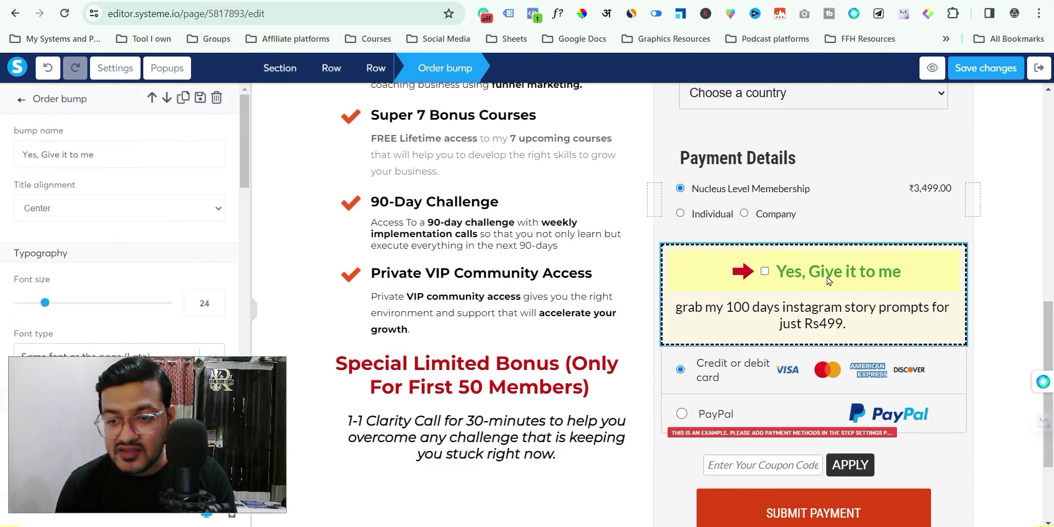
click(894, 236)
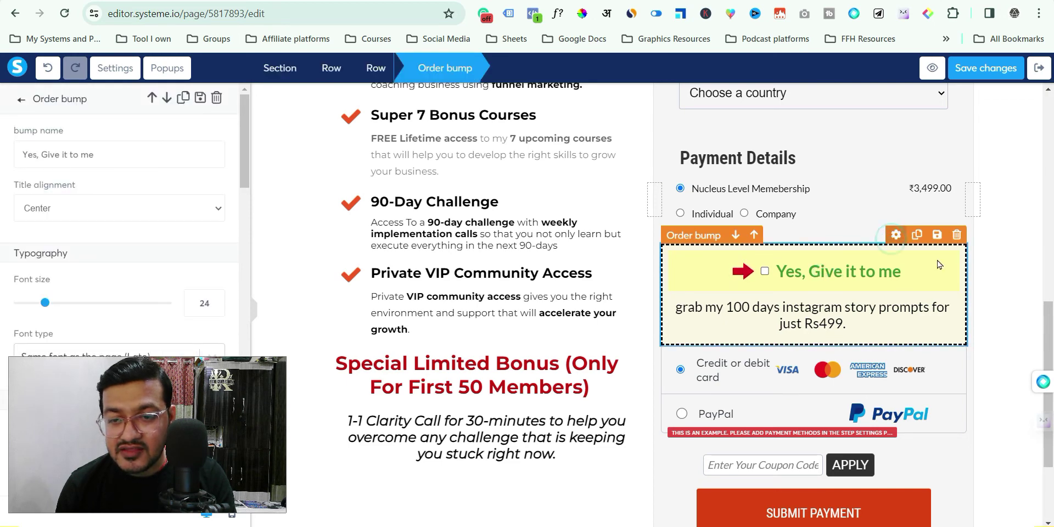
Step: Review the order bump's name and description text, then save the page and exit the editor
click(124, 156)
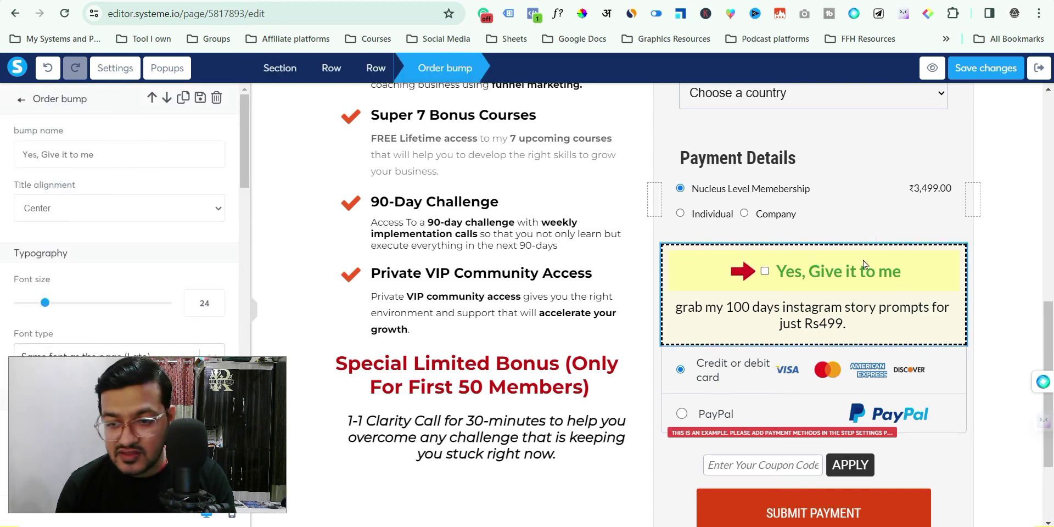
click(855, 321)
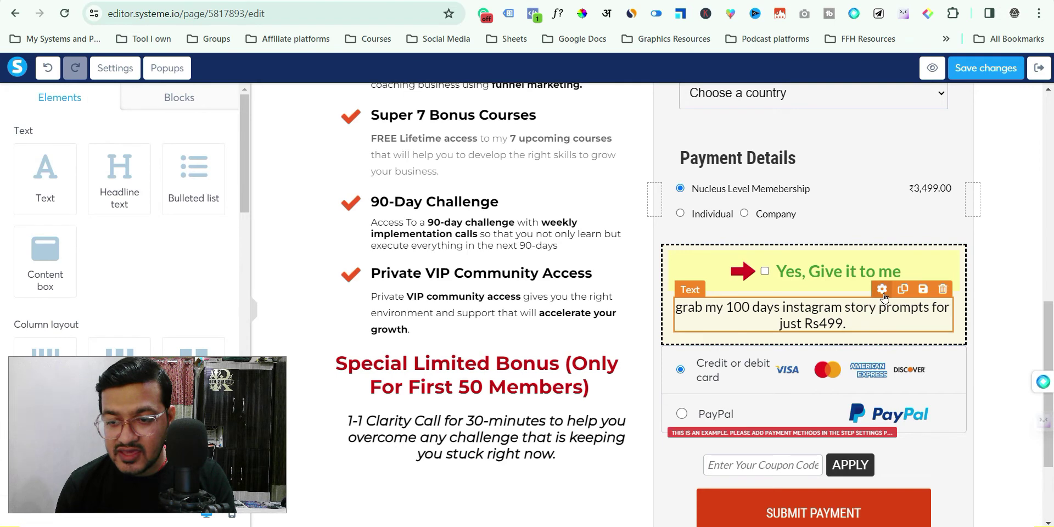
click(882, 290)
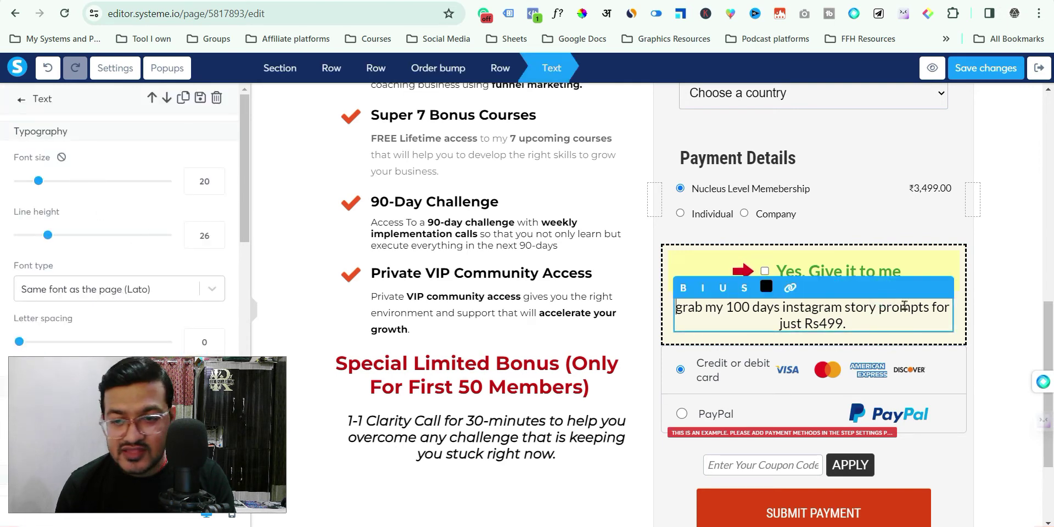
click(862, 317)
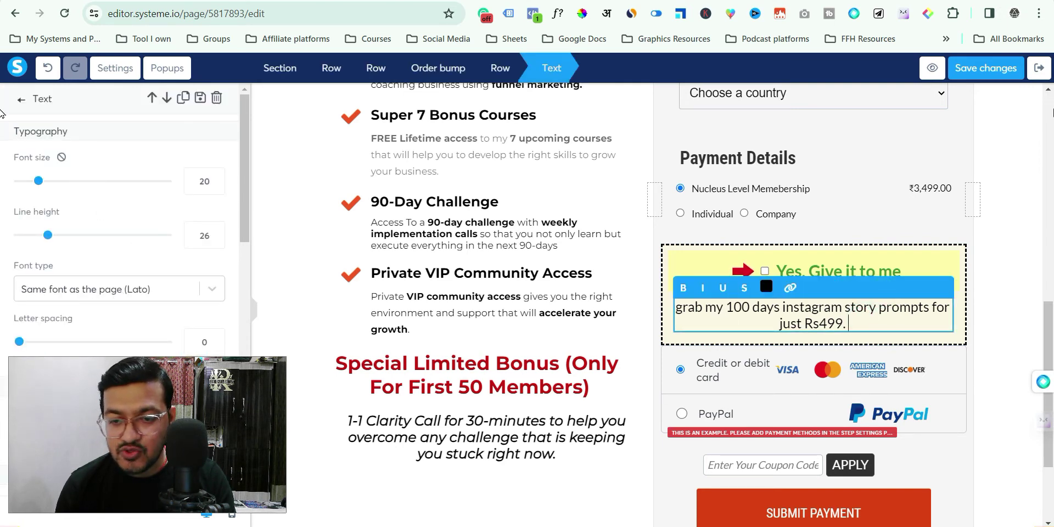
click(992, 66)
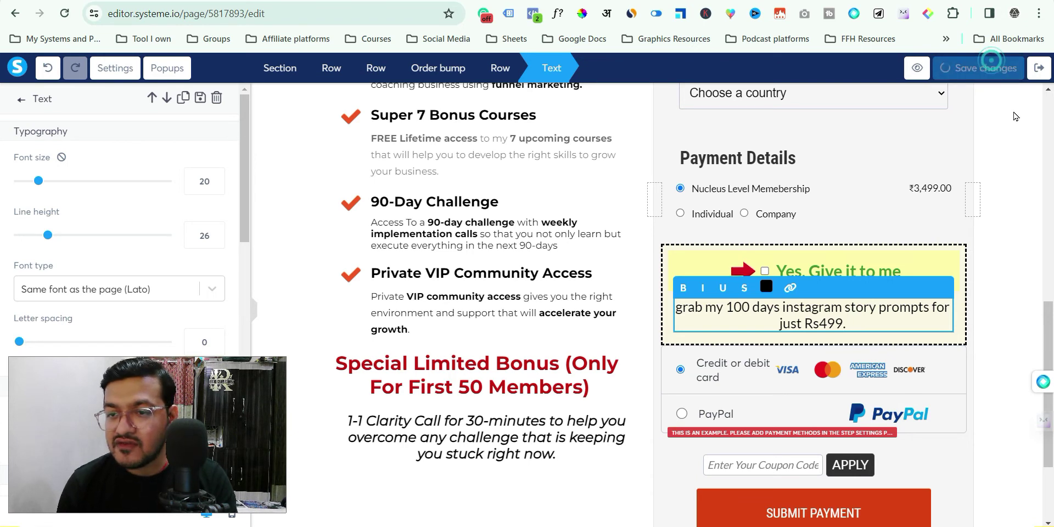
click(1040, 69)
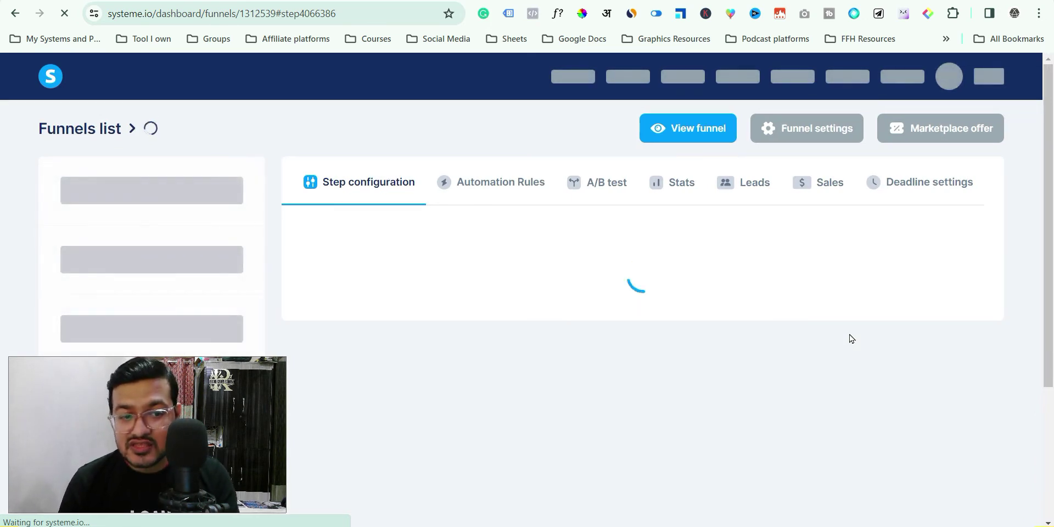
Step: Delete the 'story prompts' price plan from the order bump's Price plans list
scroll(850, 339, down, 1)
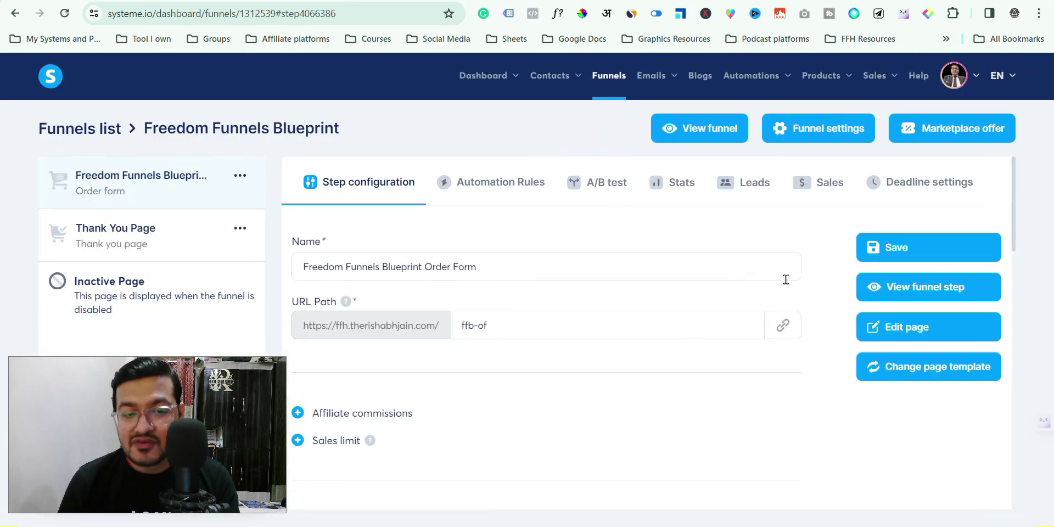
scroll(687, 384, down, 3)
scroll(691, 368, down, 4)
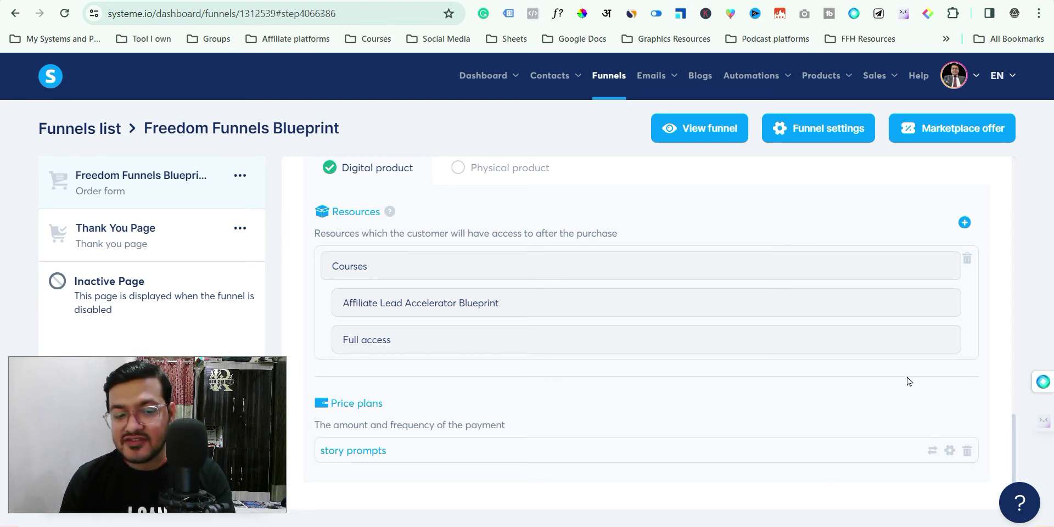
click(968, 450)
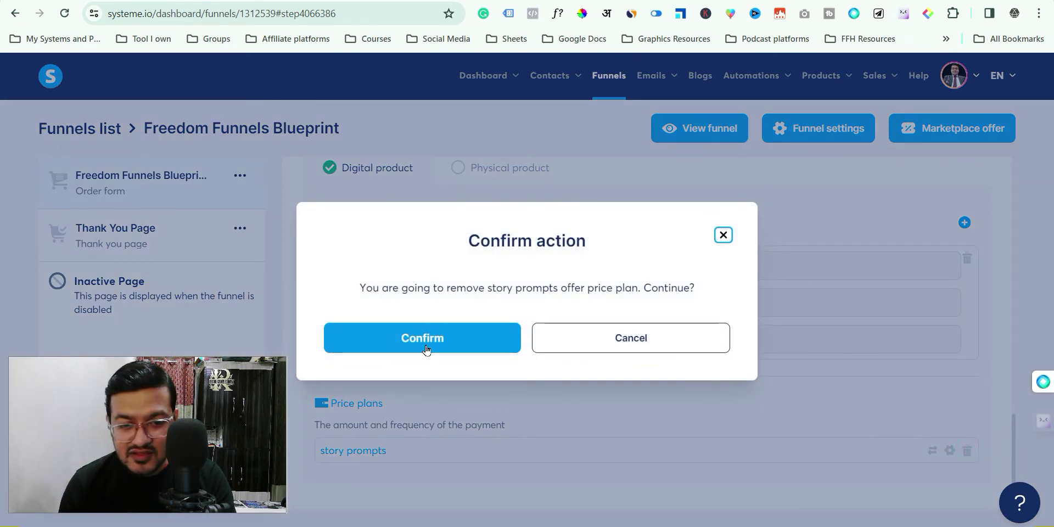
click(445, 342)
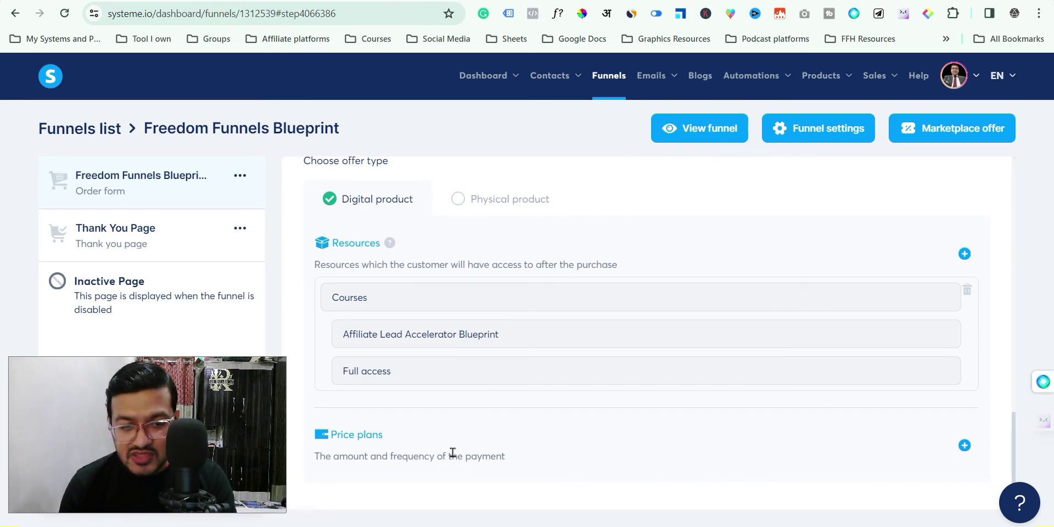
Step: Add a new One-time payment price plan entry to the order bump, leaving the existing plan unselected
click(965, 444)
scroll(498, 450, down, 3)
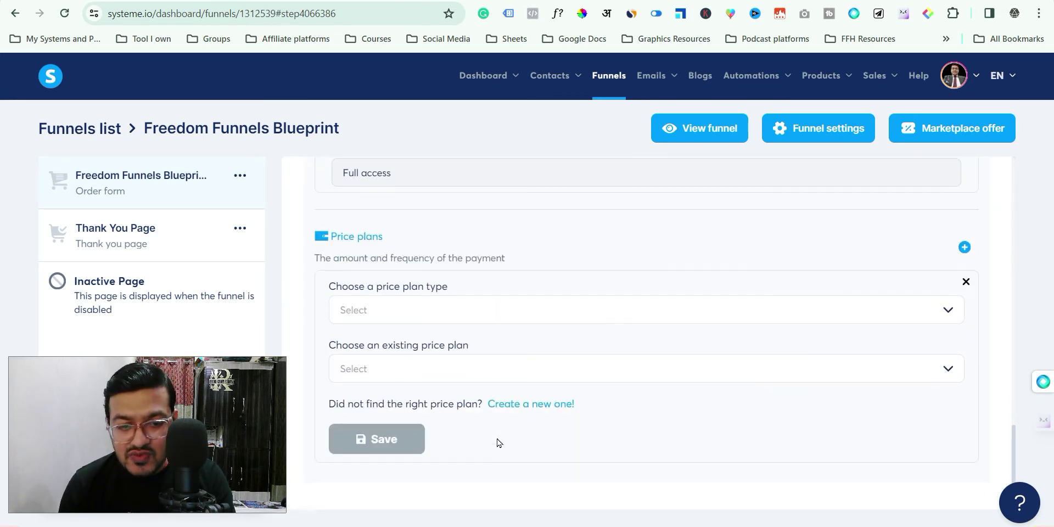
click(416, 312)
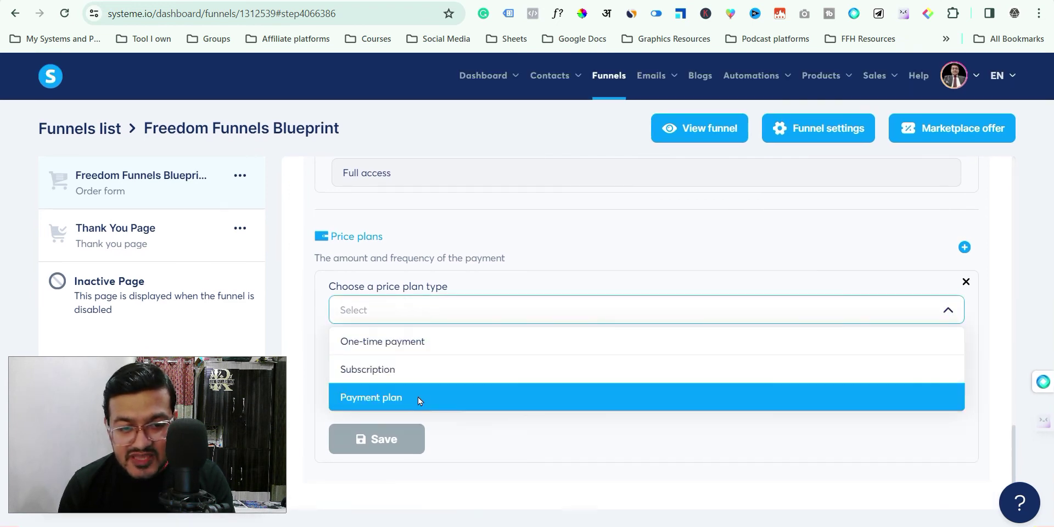
click(435, 353)
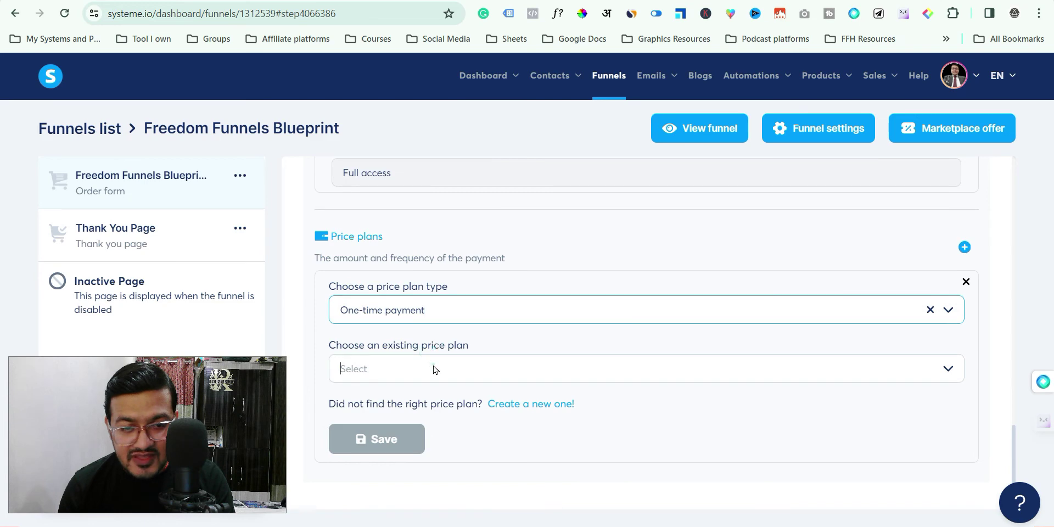
click(432, 368)
click(428, 375)
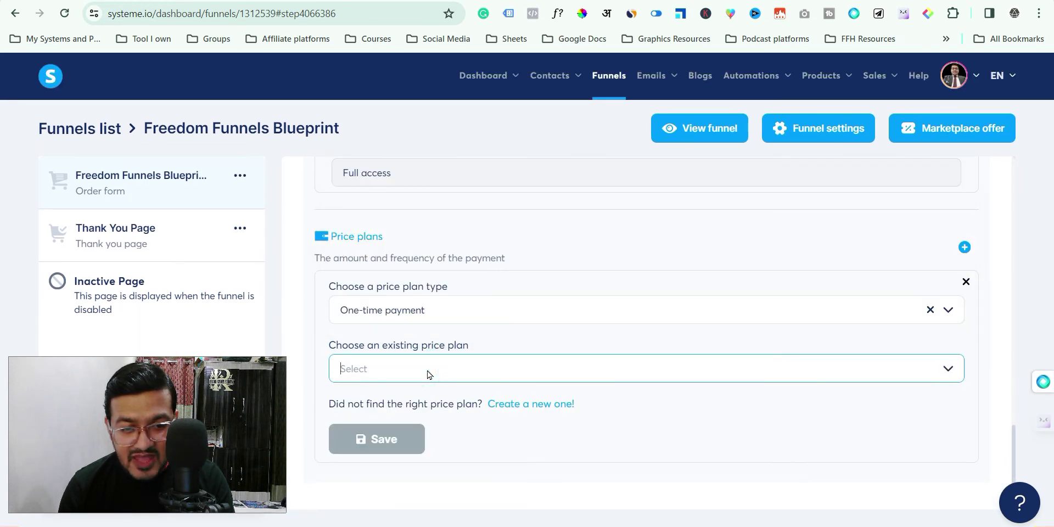
click(426, 370)
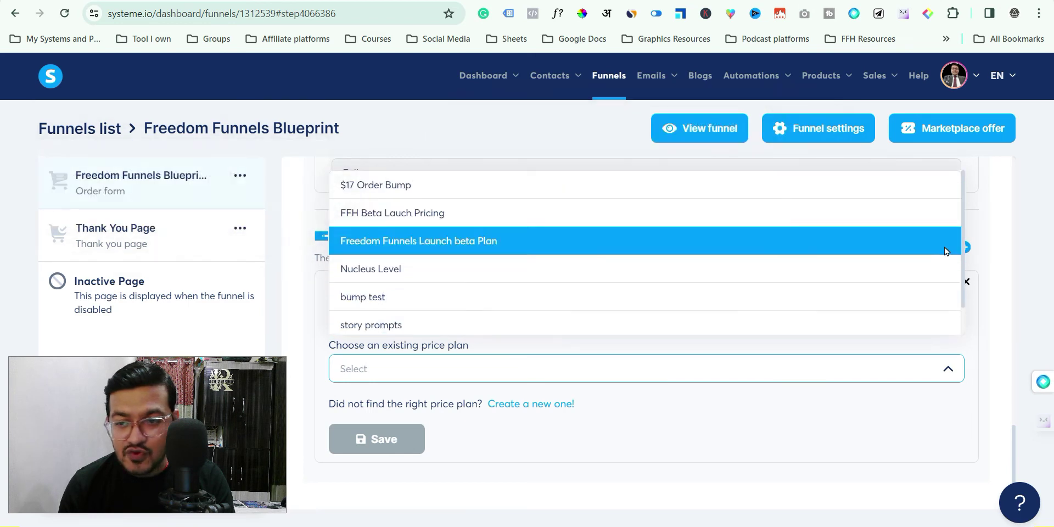
click(398, 471)
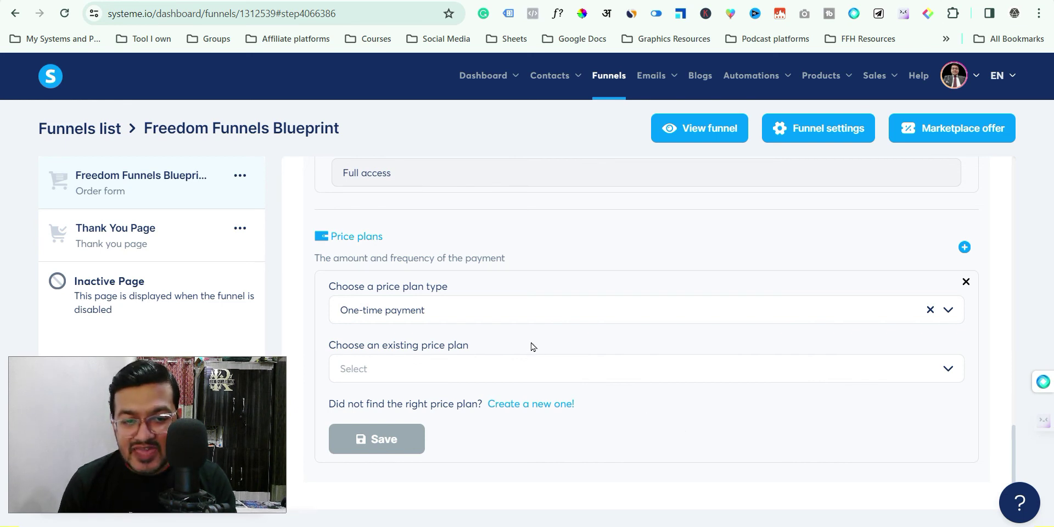
Step: Delete the order bump, keeping the FFH Beta Lauch Pricing plan and testing funnel coupon
scroll(628, 312, up, 3)
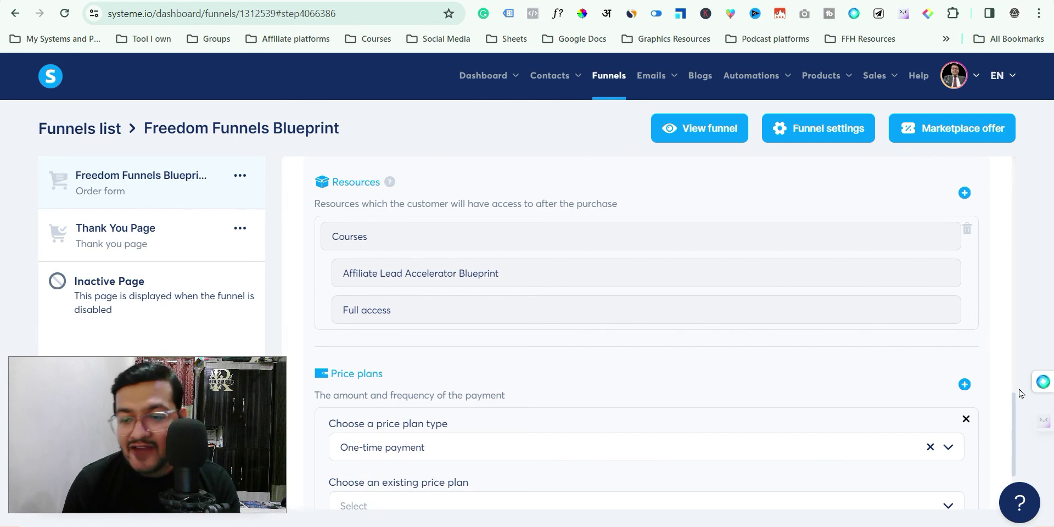
scroll(892, 337, up, 3)
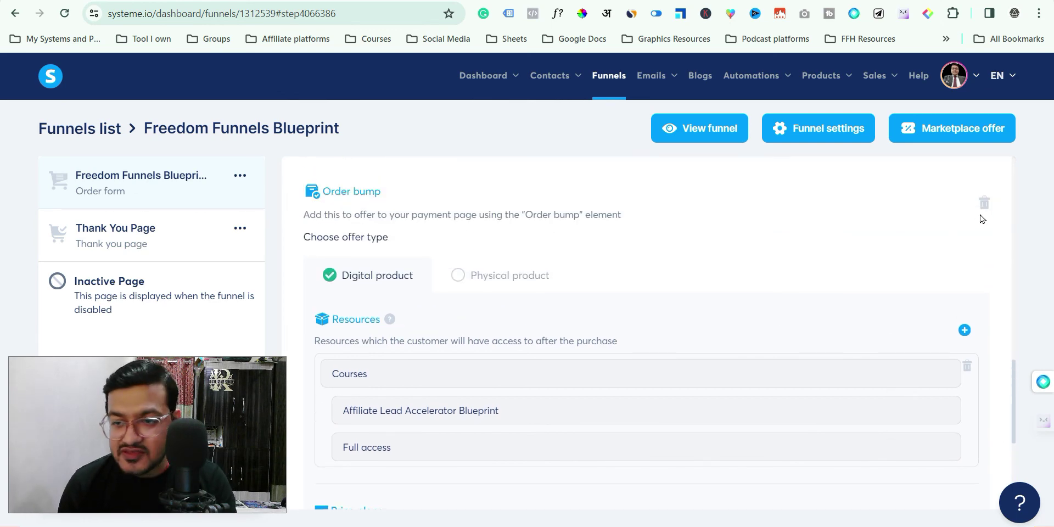
click(983, 208)
click(461, 344)
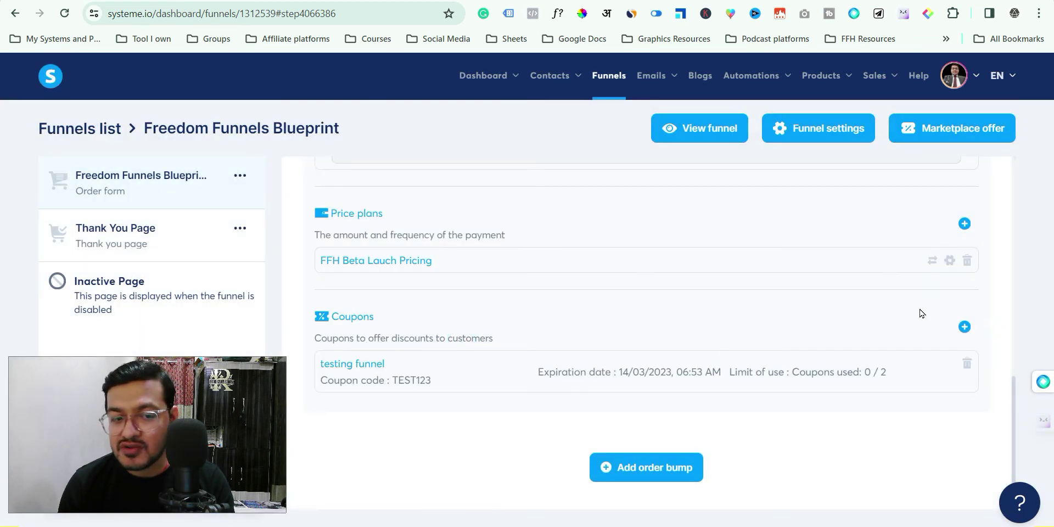
scroll(922, 313, up, 5)
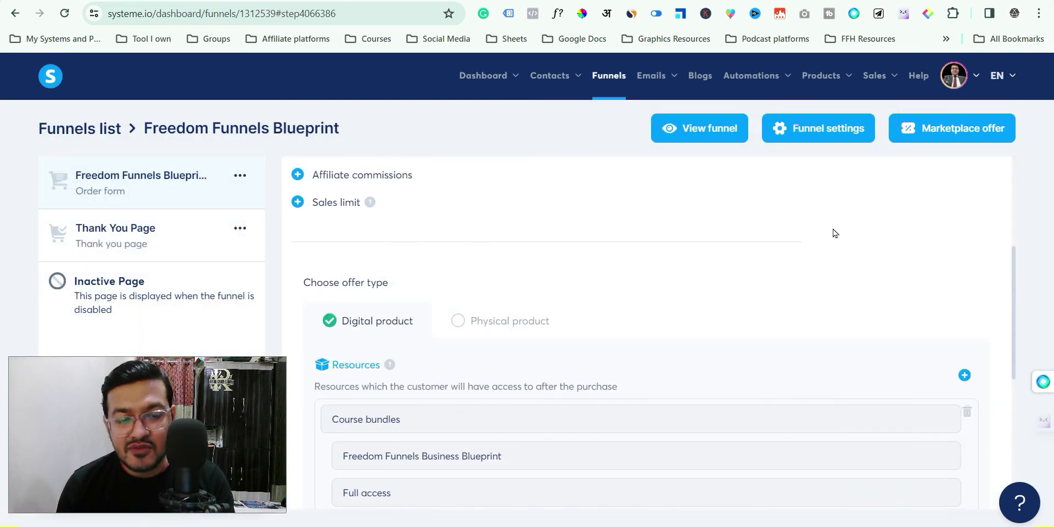